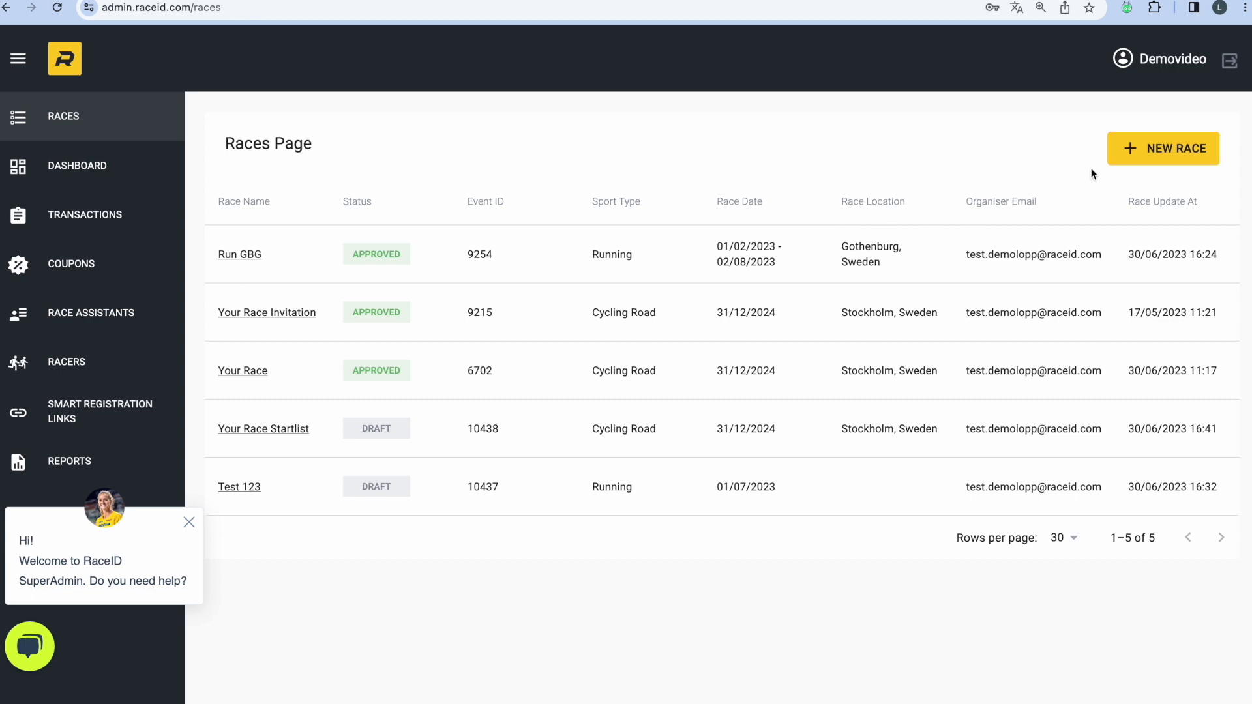
# Start creating a new race with RaceID registration
pyautogui.click(1143, 156)
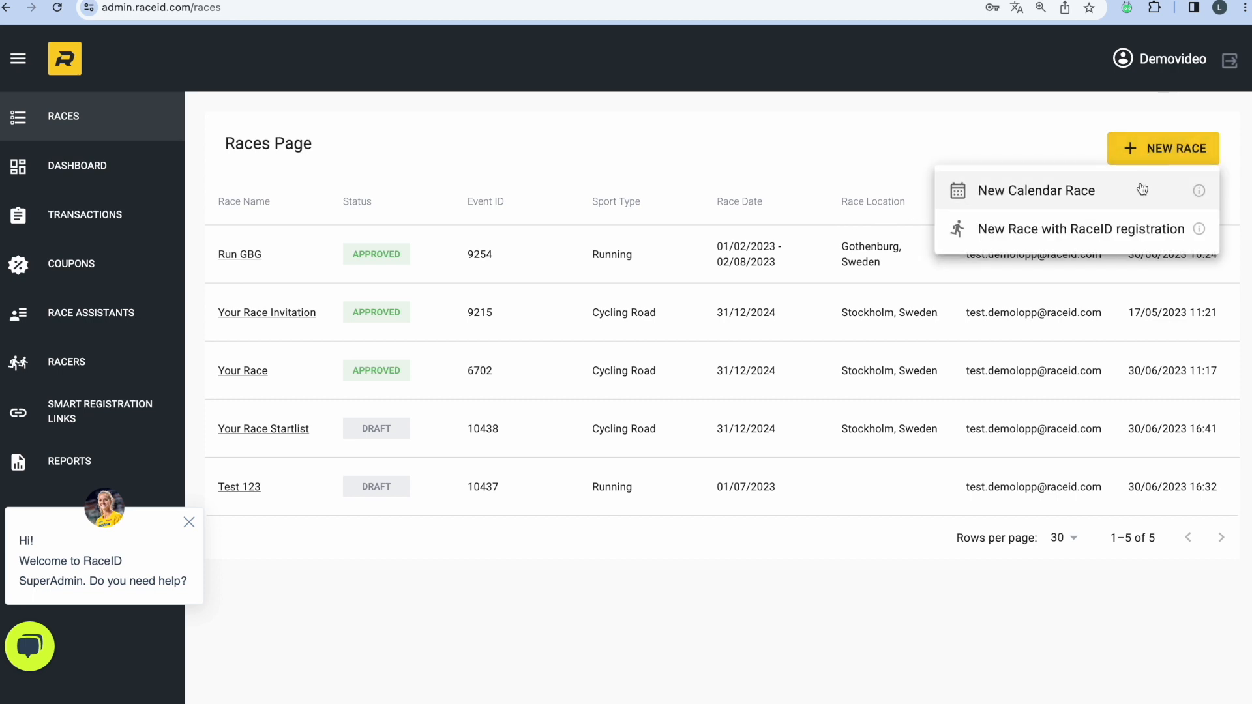
pyautogui.moveTo(1199, 193)
pyautogui.moveTo(1194, 233)
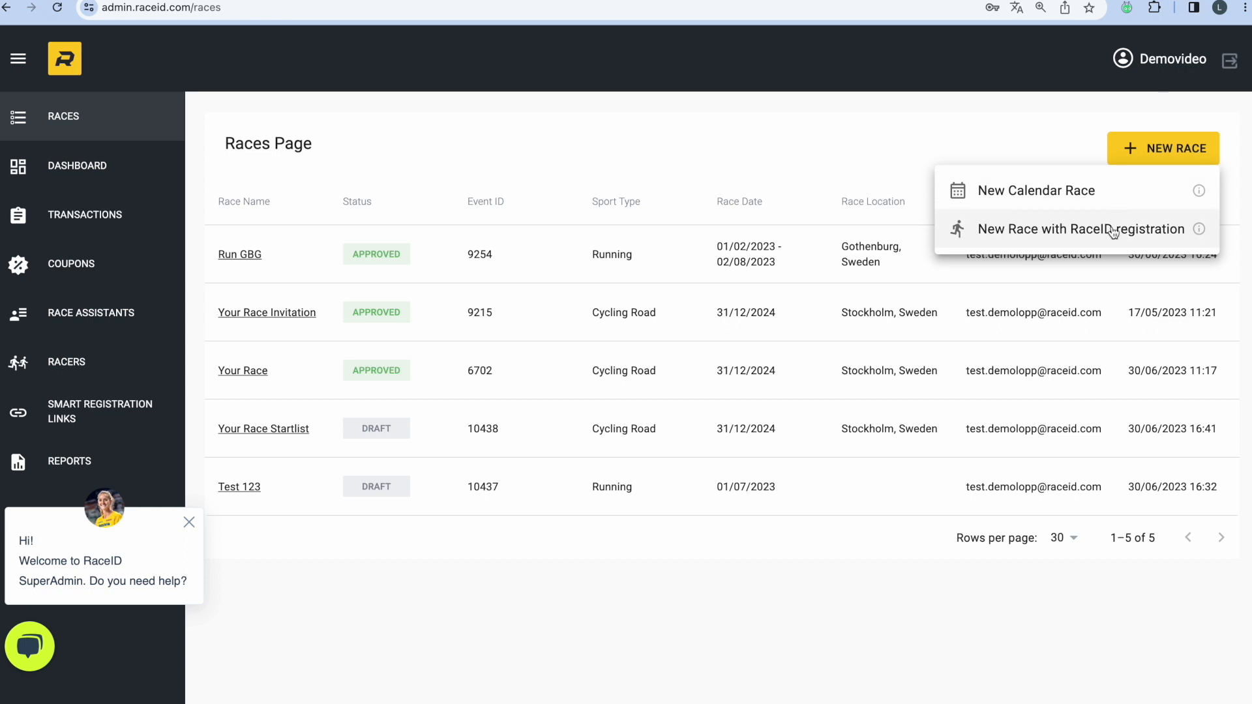
pyautogui.click(1092, 241)
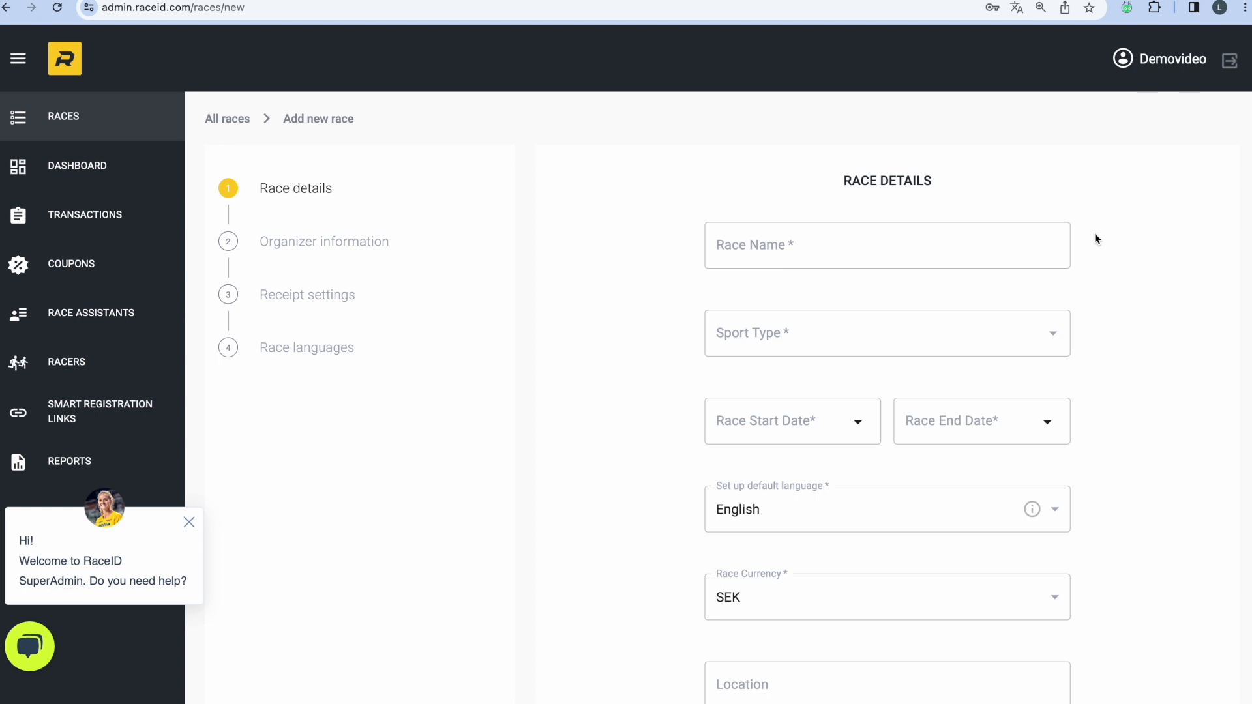
# Name the new race "RaceID Test" in the race details
pyautogui.scroll(-1, 1094, 238)
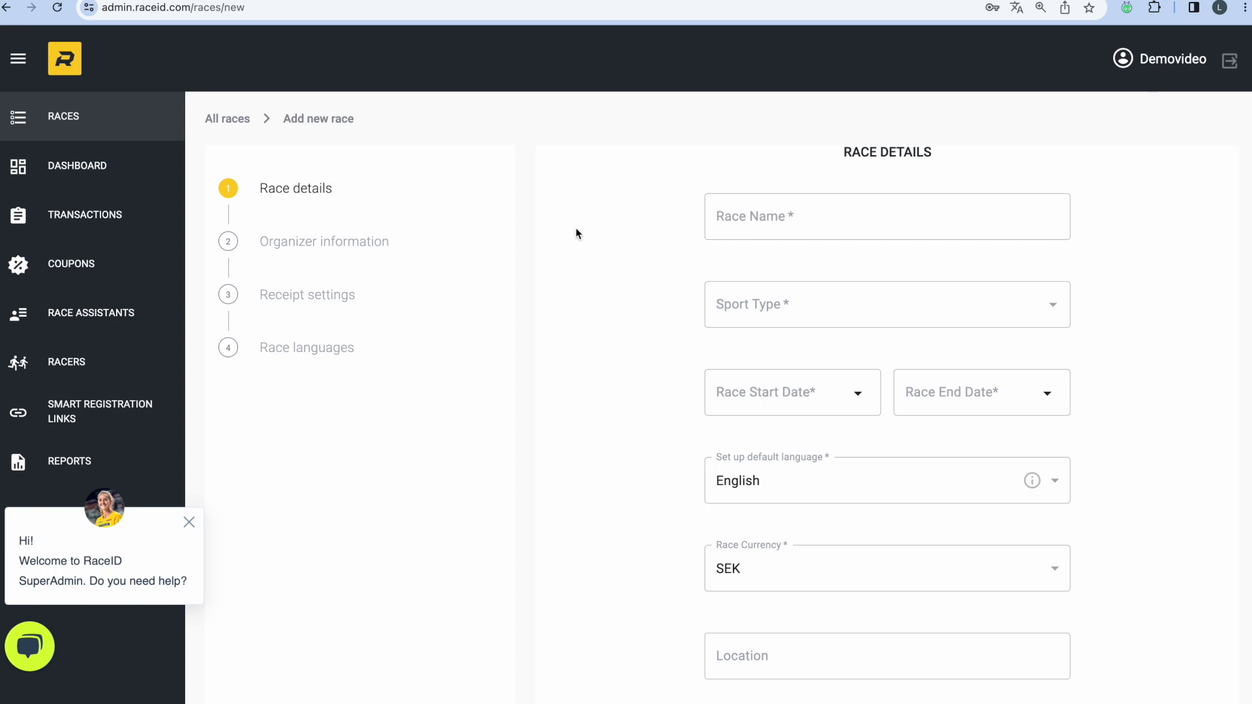
pyautogui.scroll(1, 706, 236)
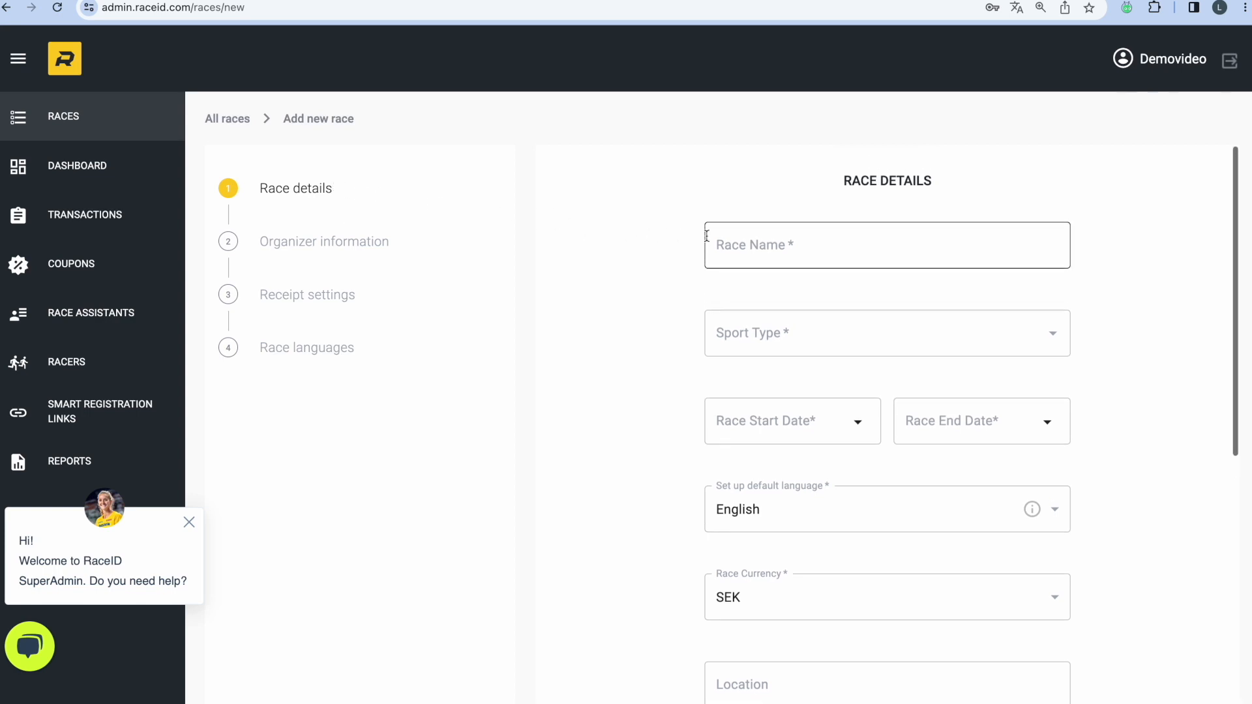
pyautogui.click(744, 248)
pyautogui.write('Rac')
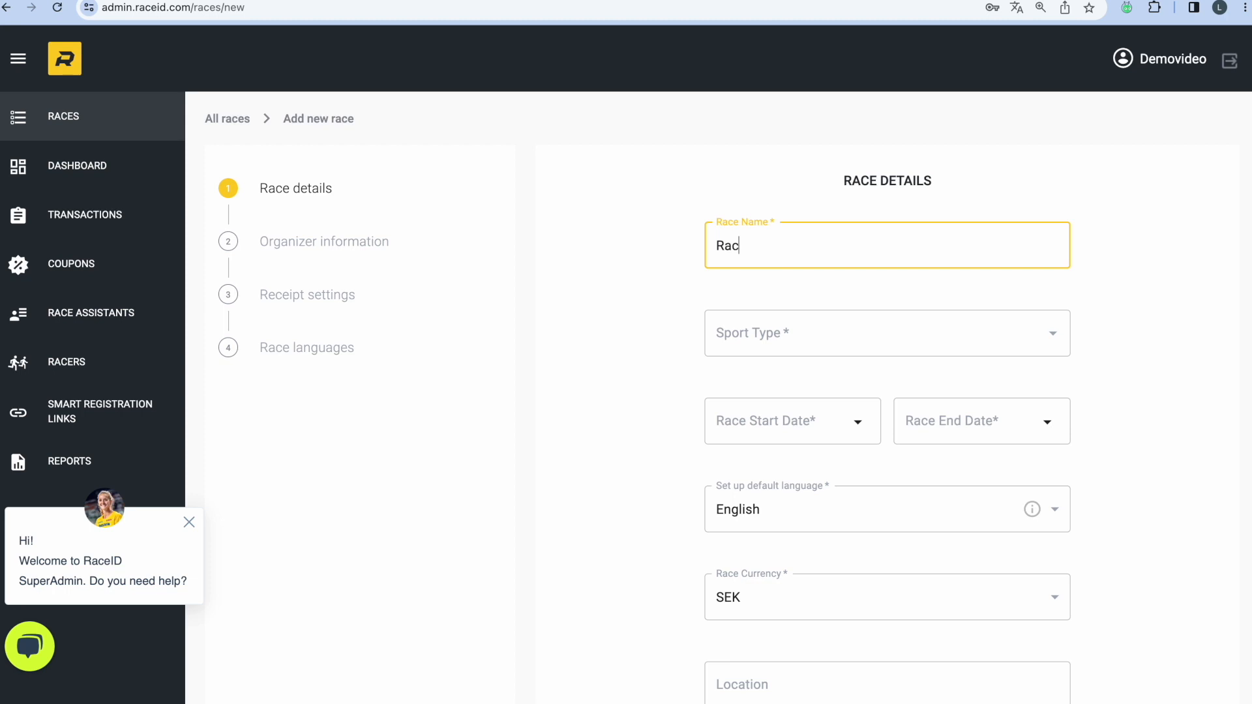
pyautogui.write('eID Test')
# Set the race's sport type to Running
pyautogui.click(747, 317)
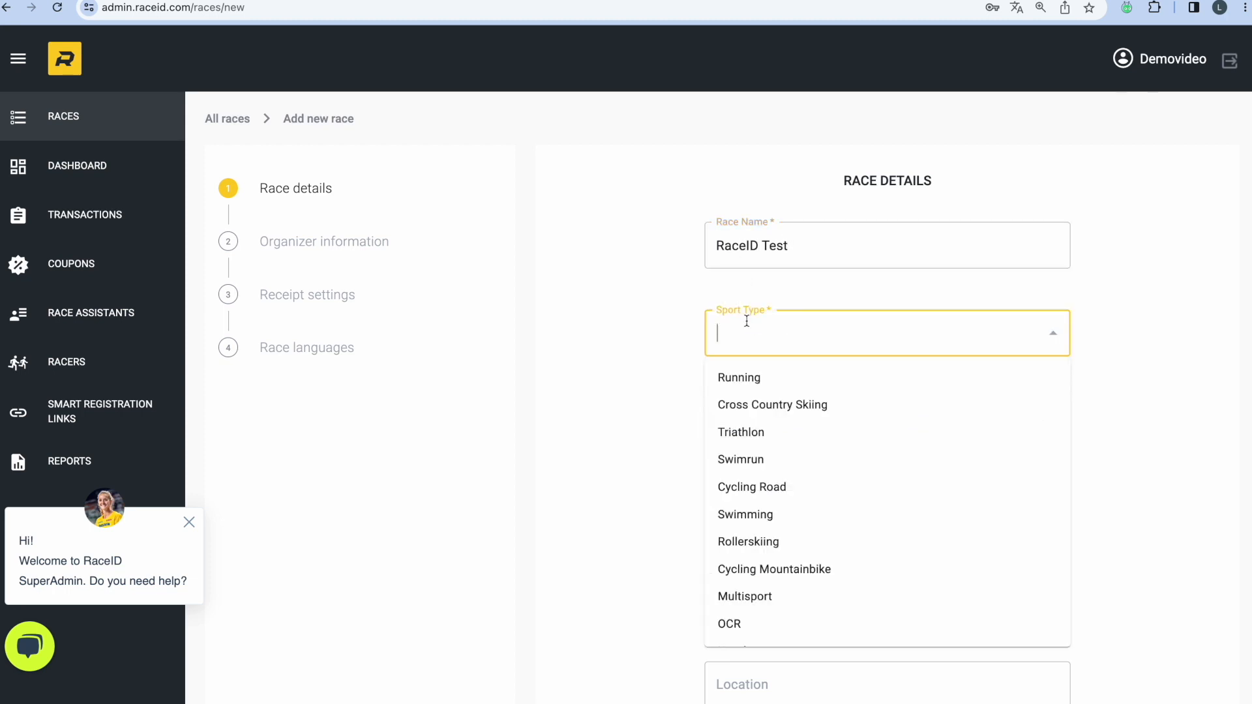
pyautogui.scroll(-3, 734, 542)
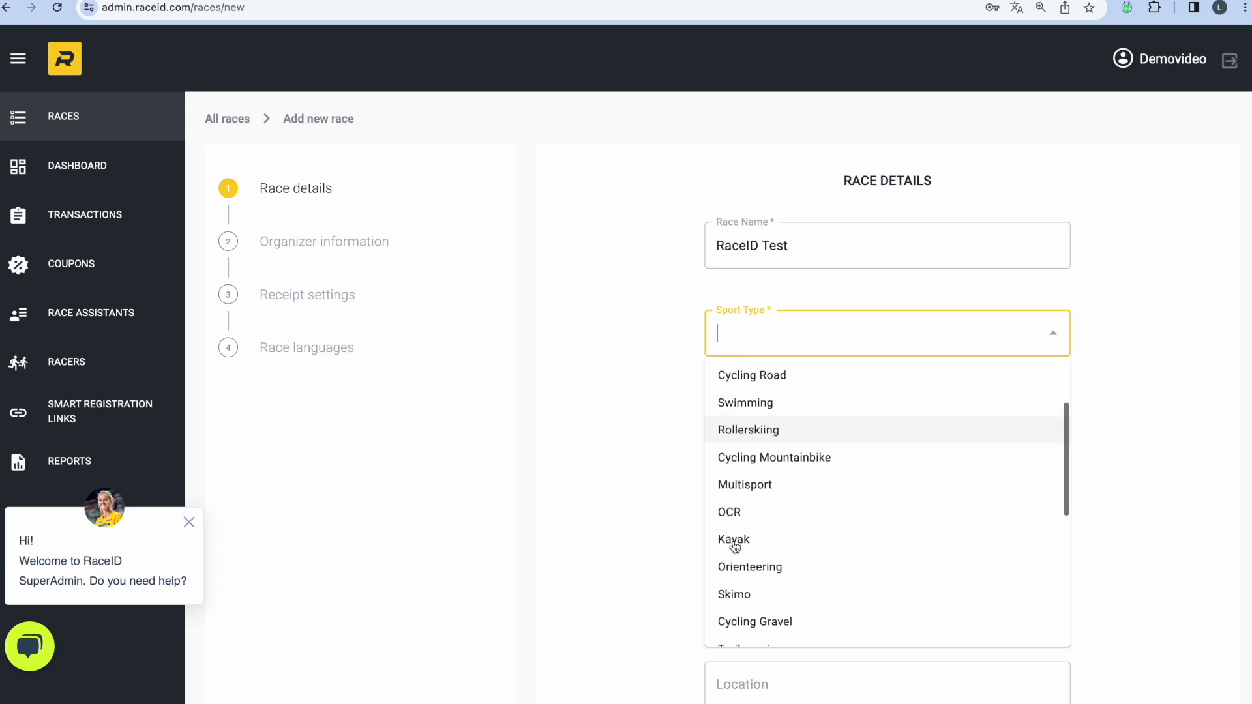
pyautogui.scroll(-4, 735, 546)
pyautogui.scroll(7, 735, 547)
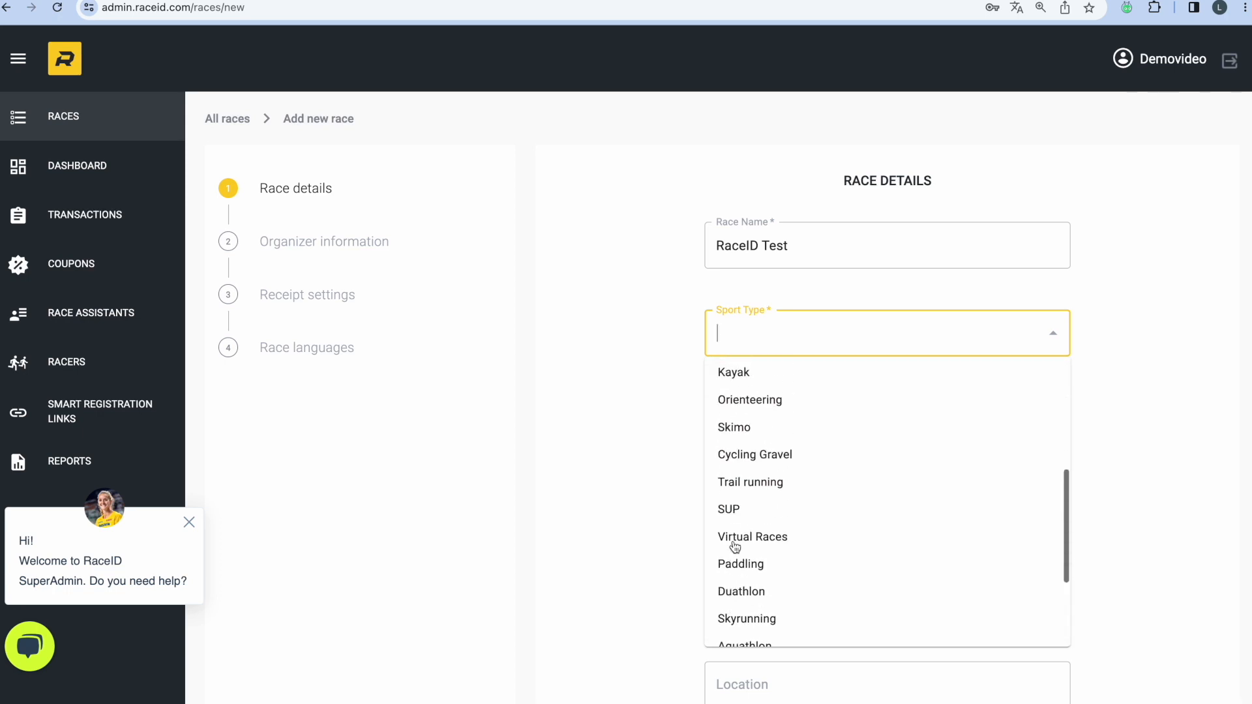
pyautogui.scroll(2, 736, 547)
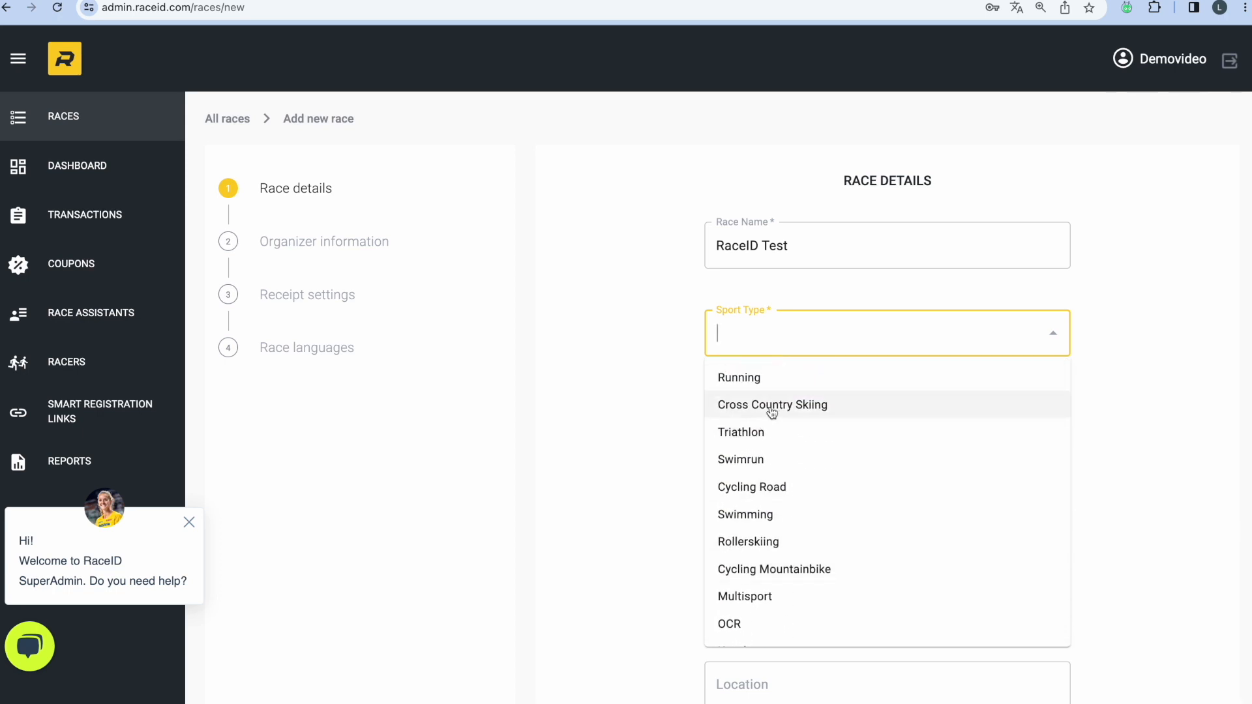
pyautogui.click(788, 381)
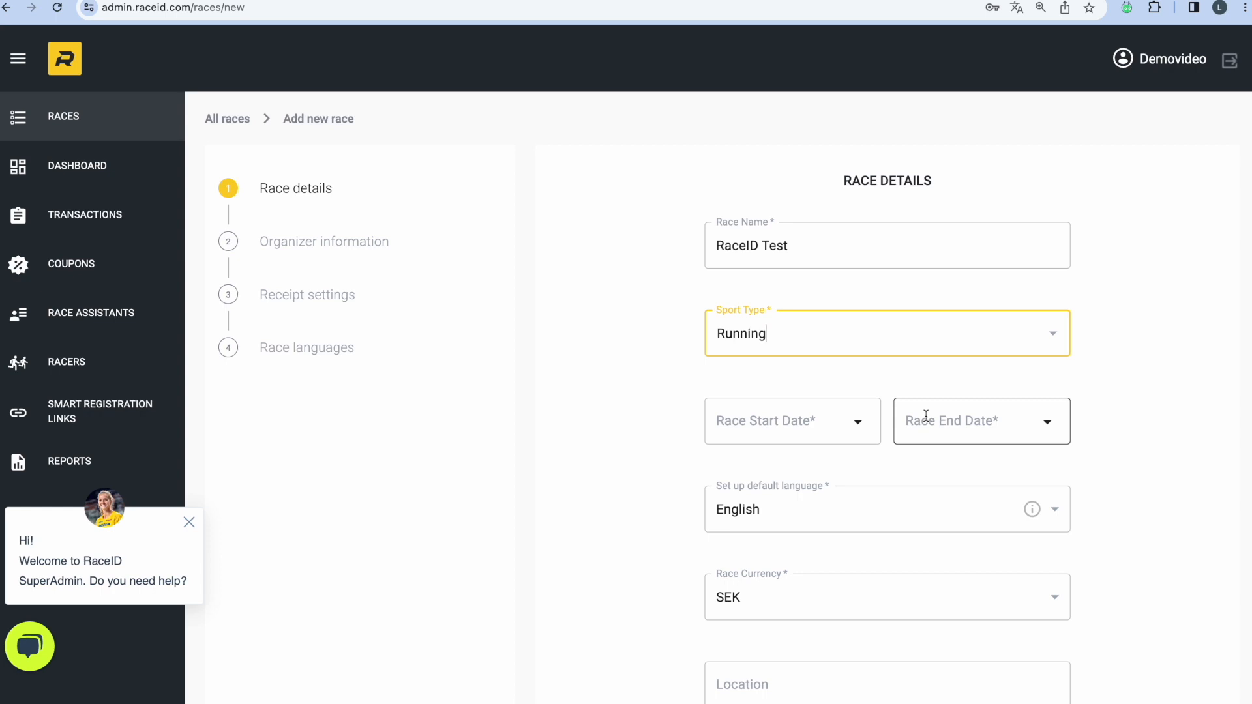
# Set the race start date to 1 September 2023
pyautogui.click(856, 422)
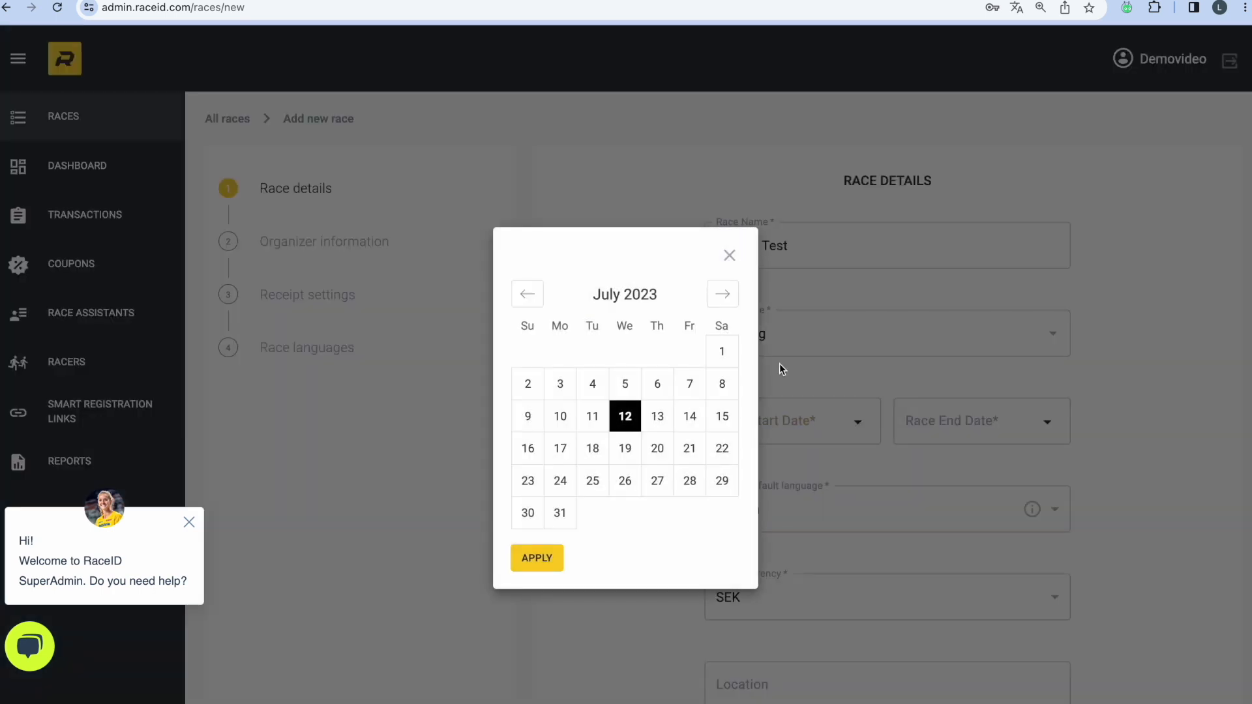
pyautogui.click(726, 304)
pyautogui.click(724, 302)
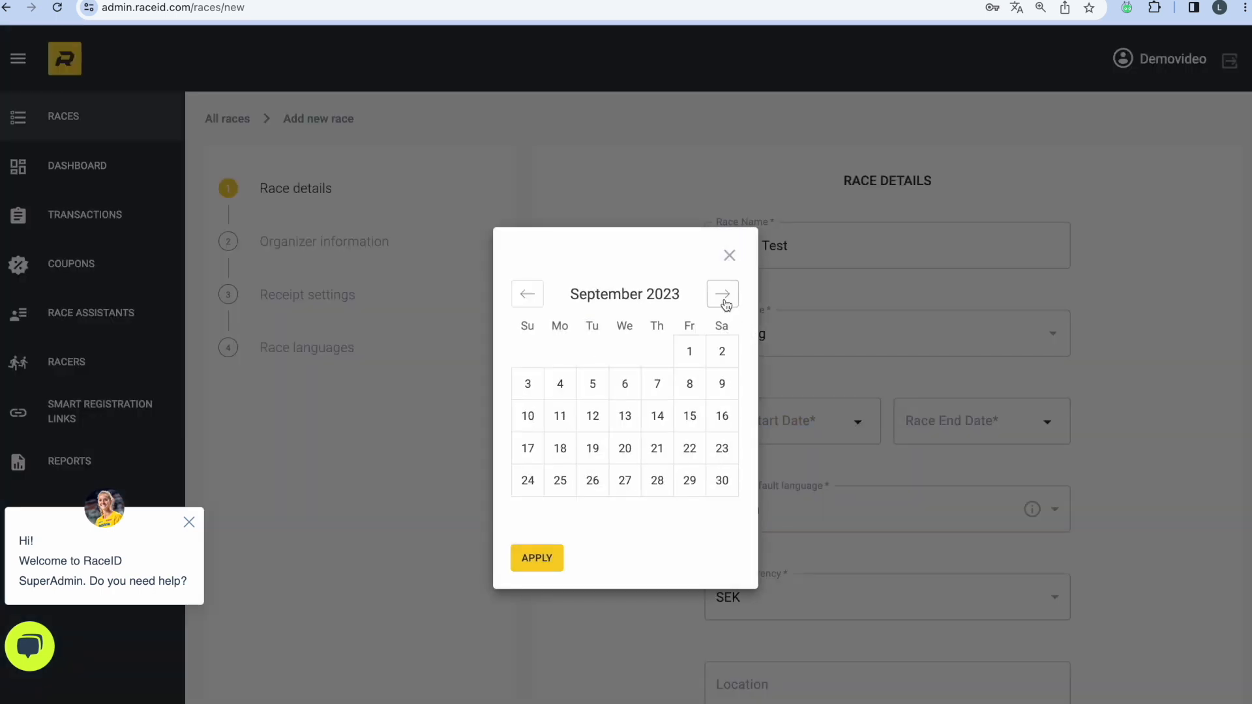
pyautogui.click(699, 354)
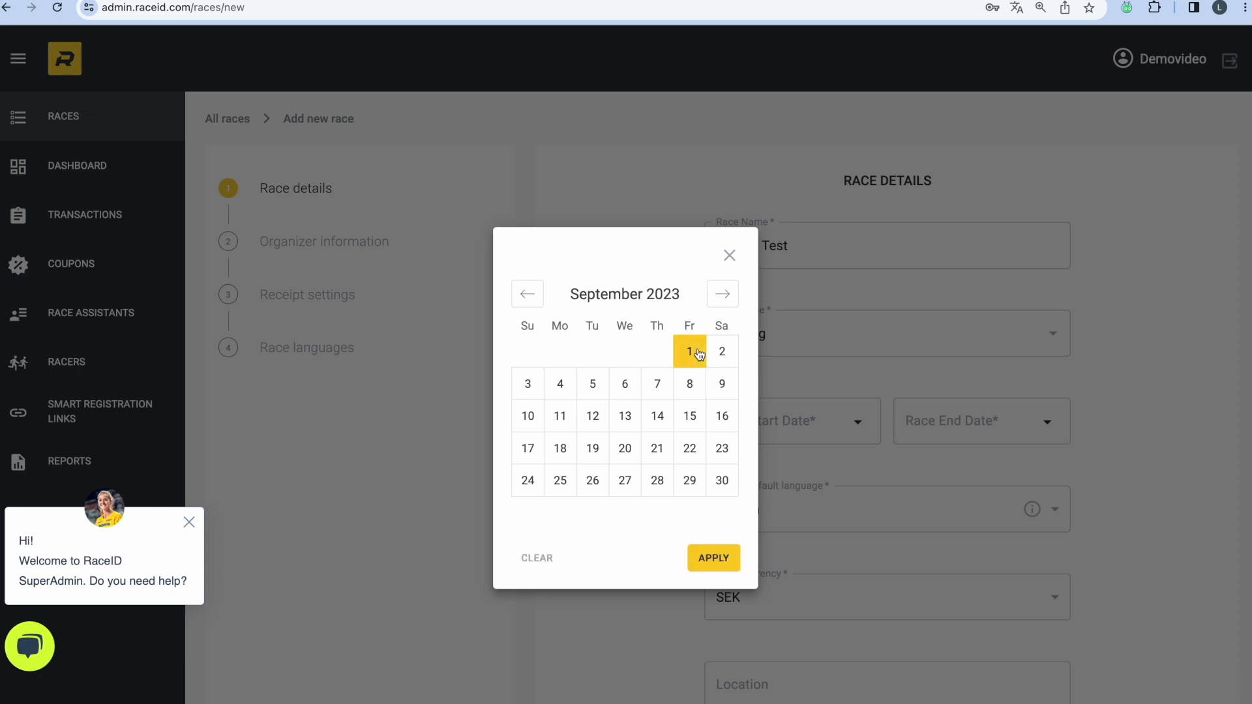
pyautogui.click(711, 560)
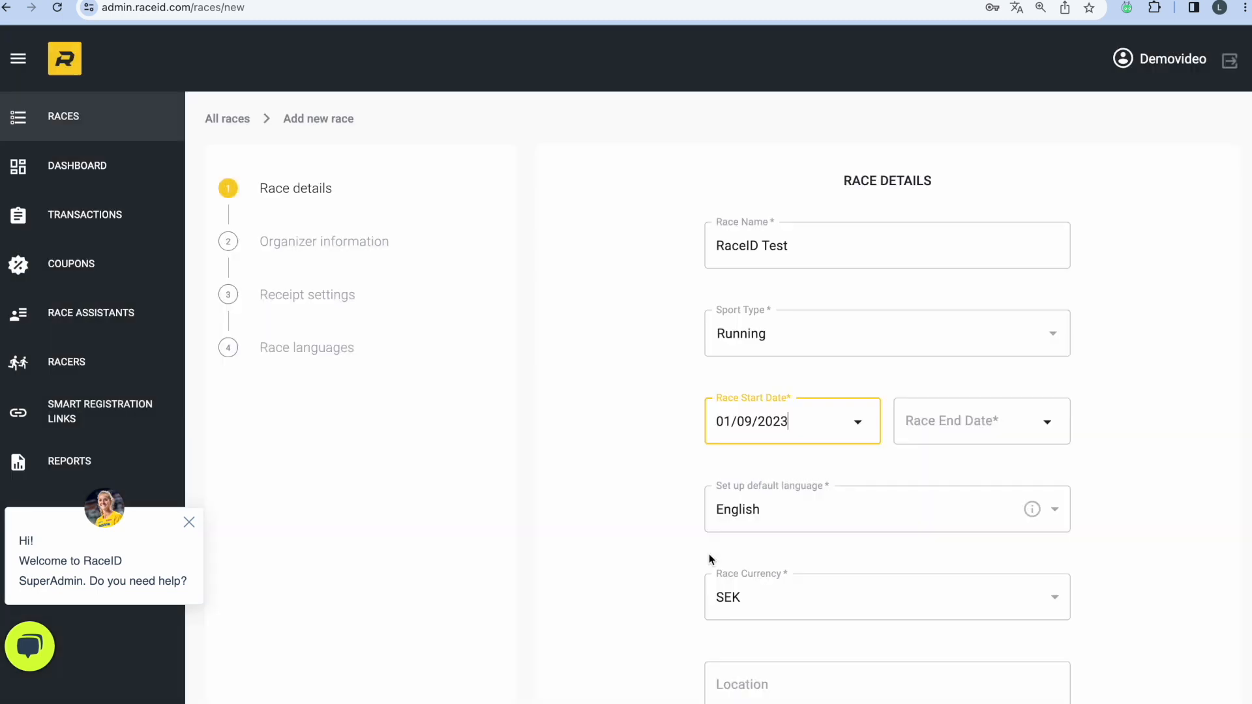
# Set the race end date to 1 September 2023
pyautogui.click(983, 436)
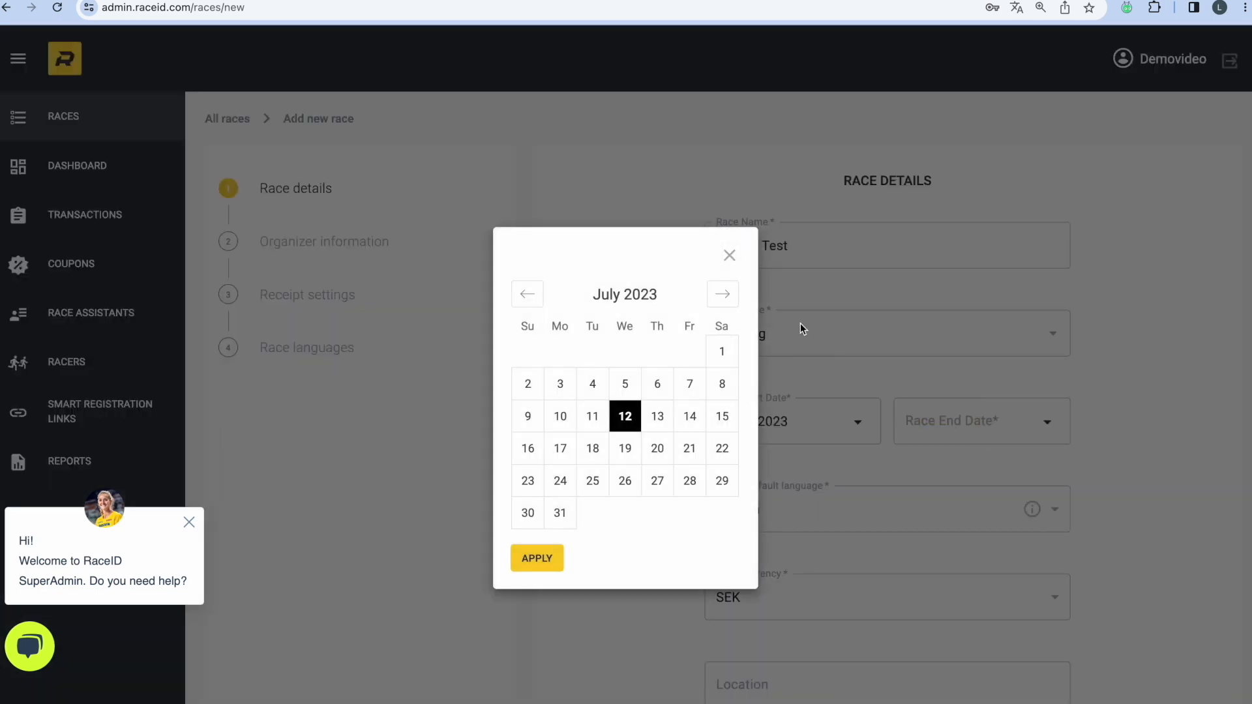
pyautogui.click(723, 294)
pyautogui.click(722, 295)
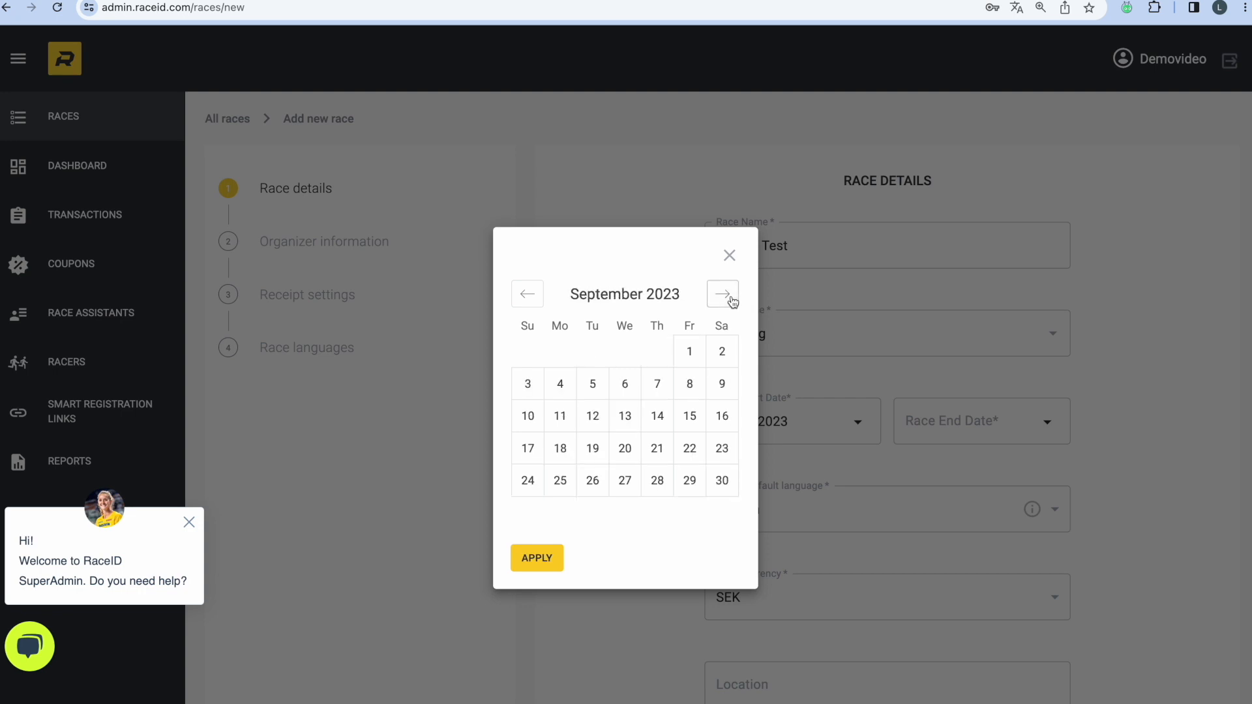
pyautogui.click(695, 357)
pyautogui.click(710, 555)
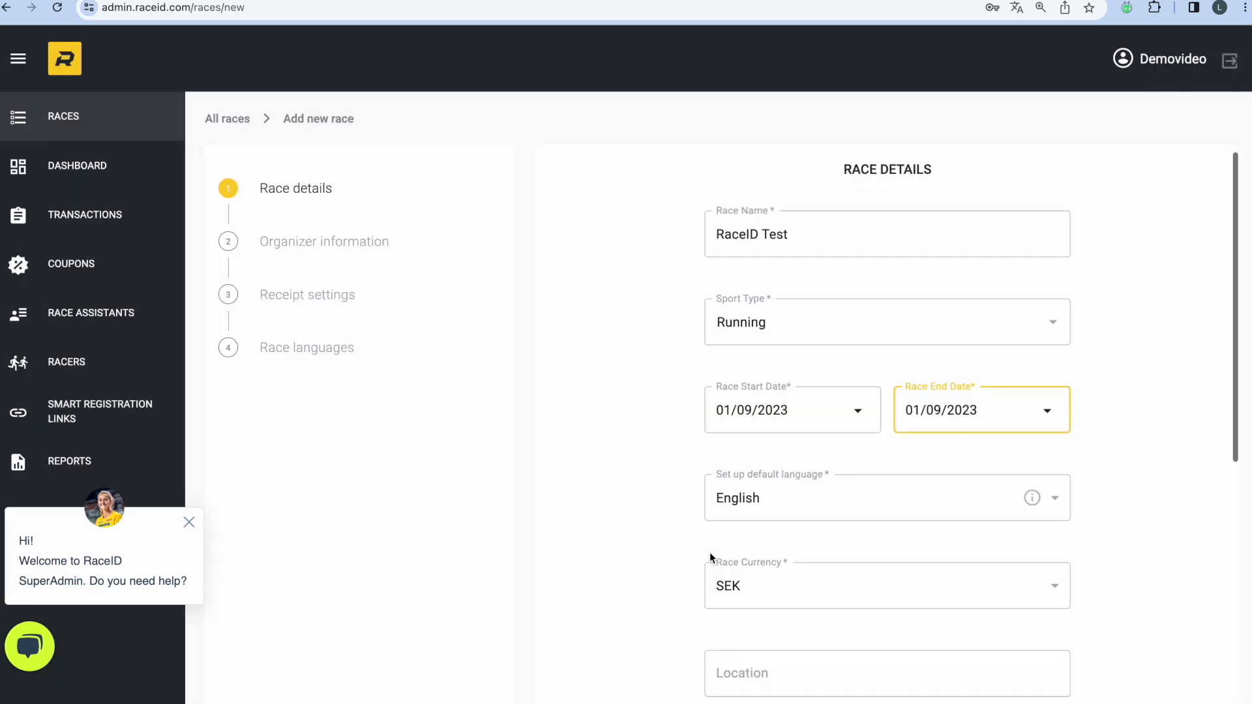
# Choose SEK as the race currency
pyautogui.scroll(-1, 710, 555)
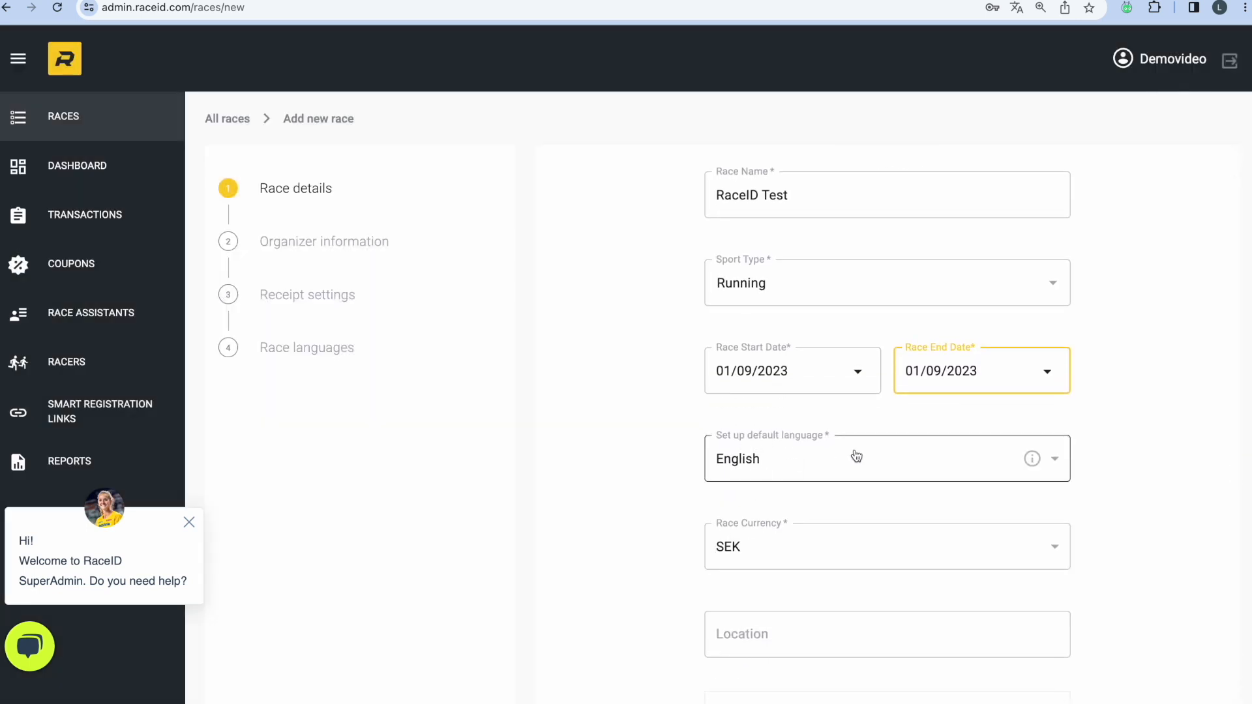
pyautogui.moveTo(1031, 458)
pyautogui.scroll(-1, 948, 460)
pyautogui.click(939, 475)
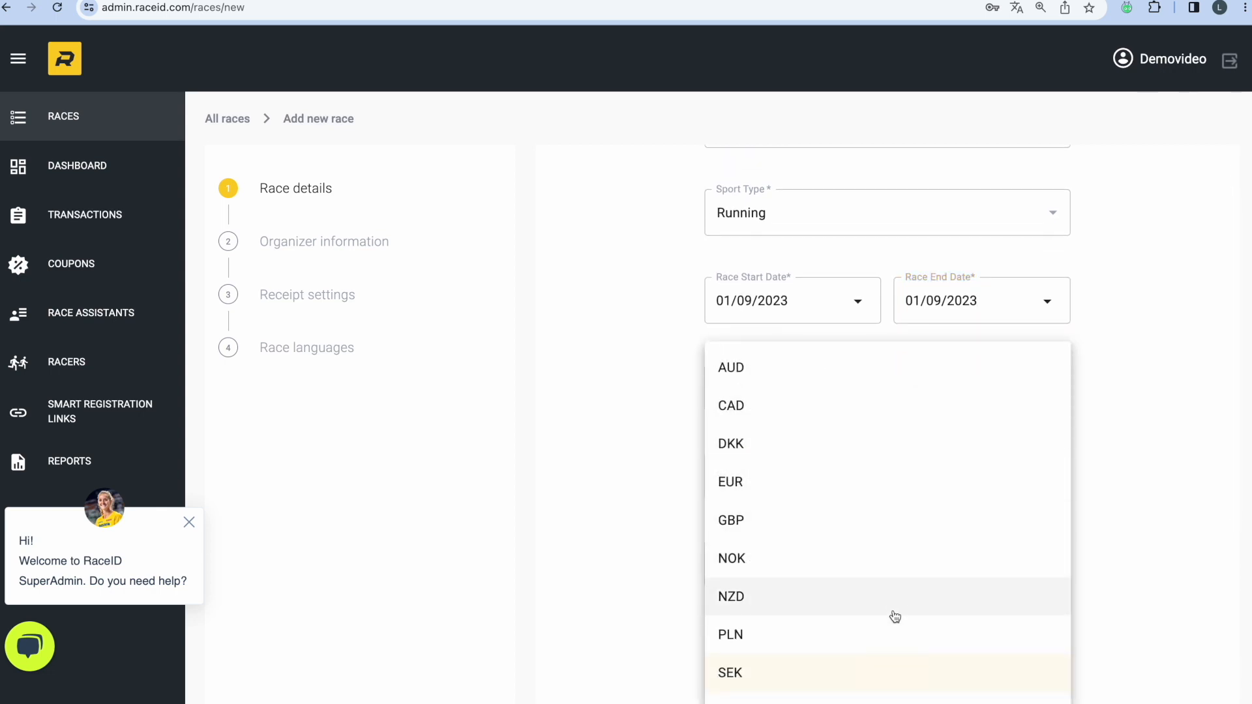
pyautogui.click(876, 675)
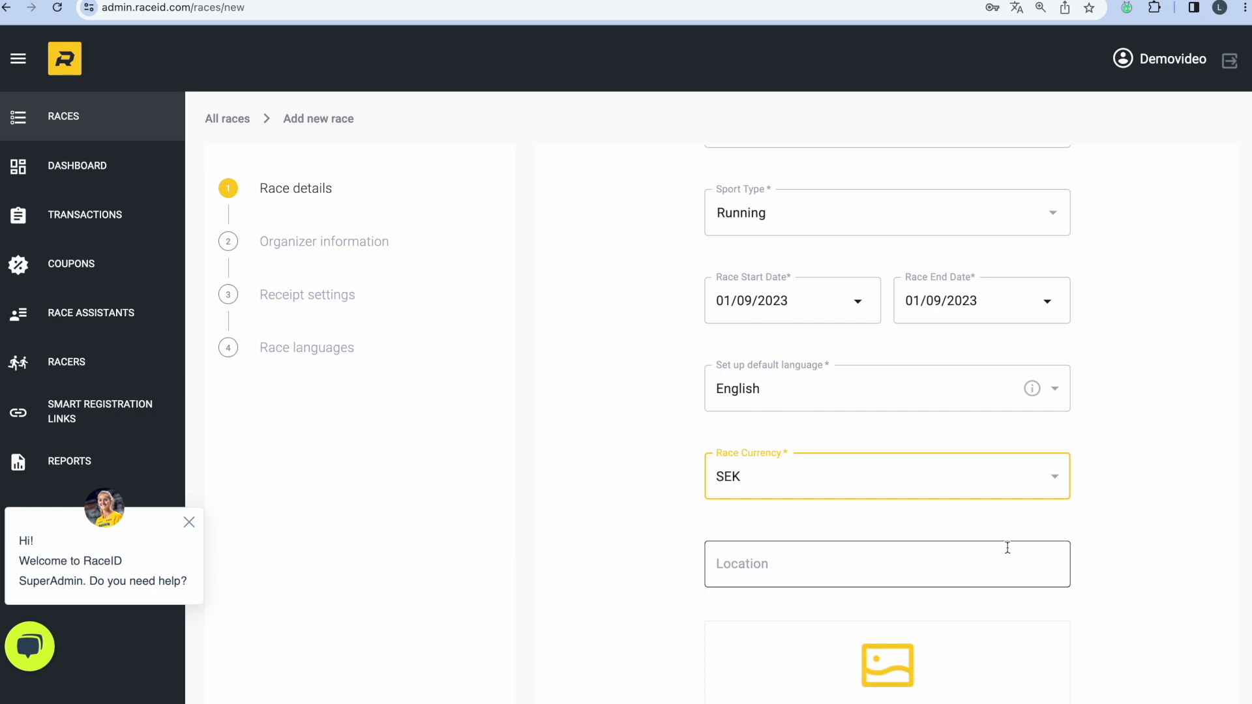
# Set the race location to Stockholm, Sweden, using the suggested place
pyautogui.scroll(-1, 1005, 546)
pyautogui.scroll(-1, 1008, 548)
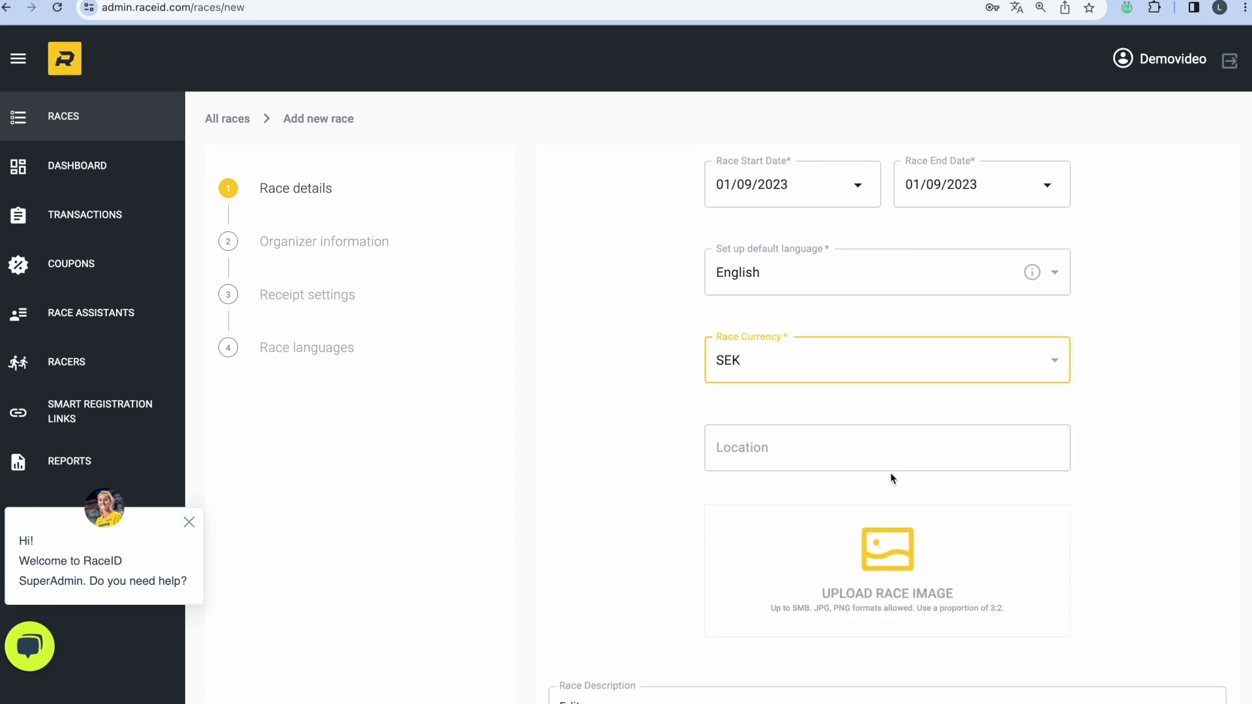
pyautogui.click(844, 454)
pyautogui.write('St')
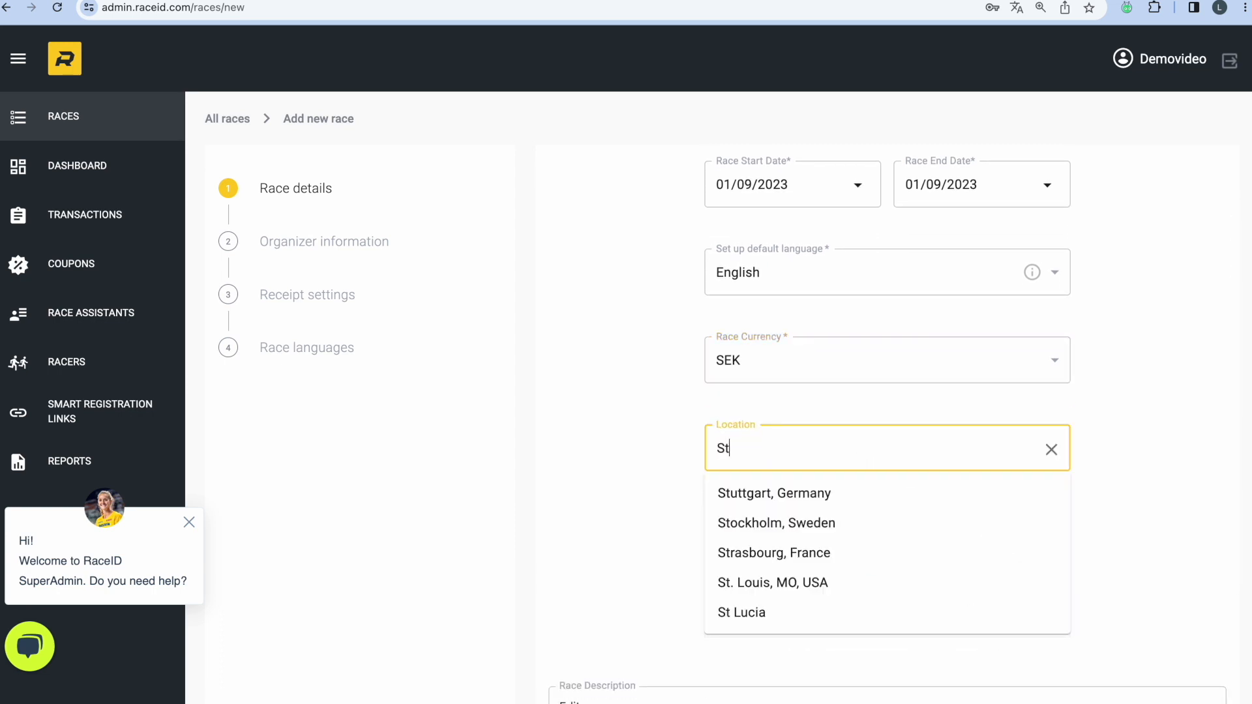
pyautogui.write('ockholm')
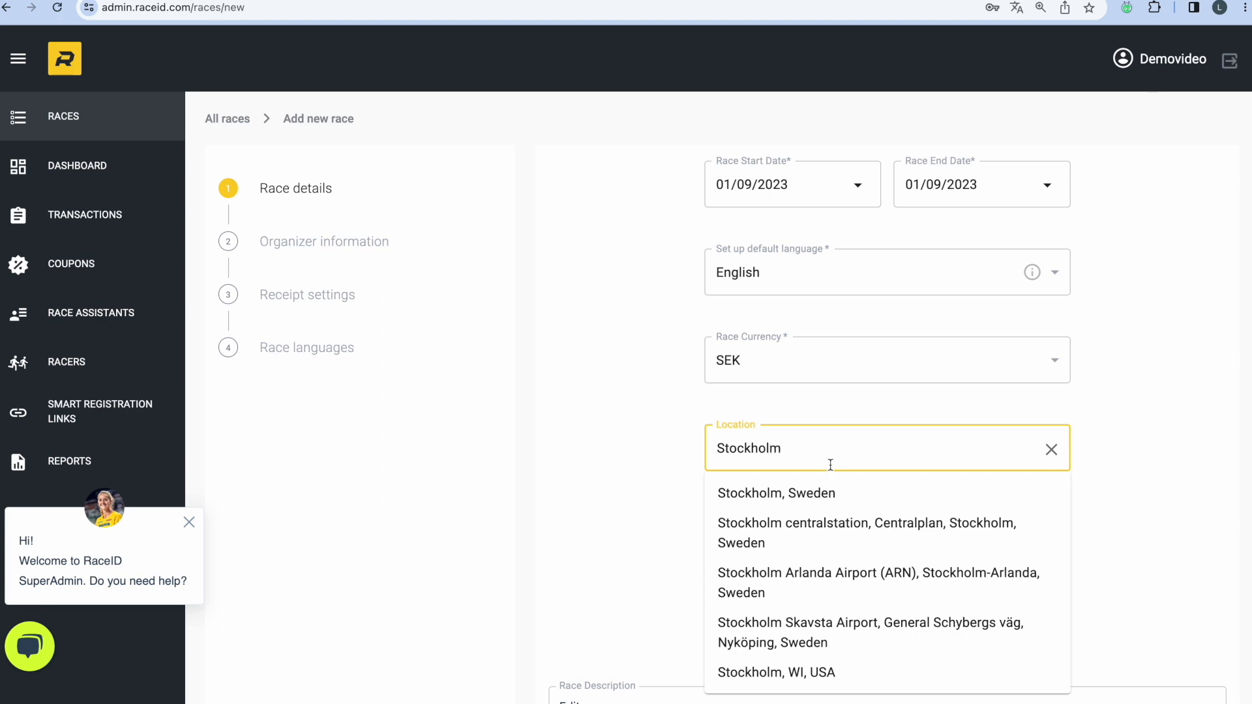
pyautogui.click(820, 492)
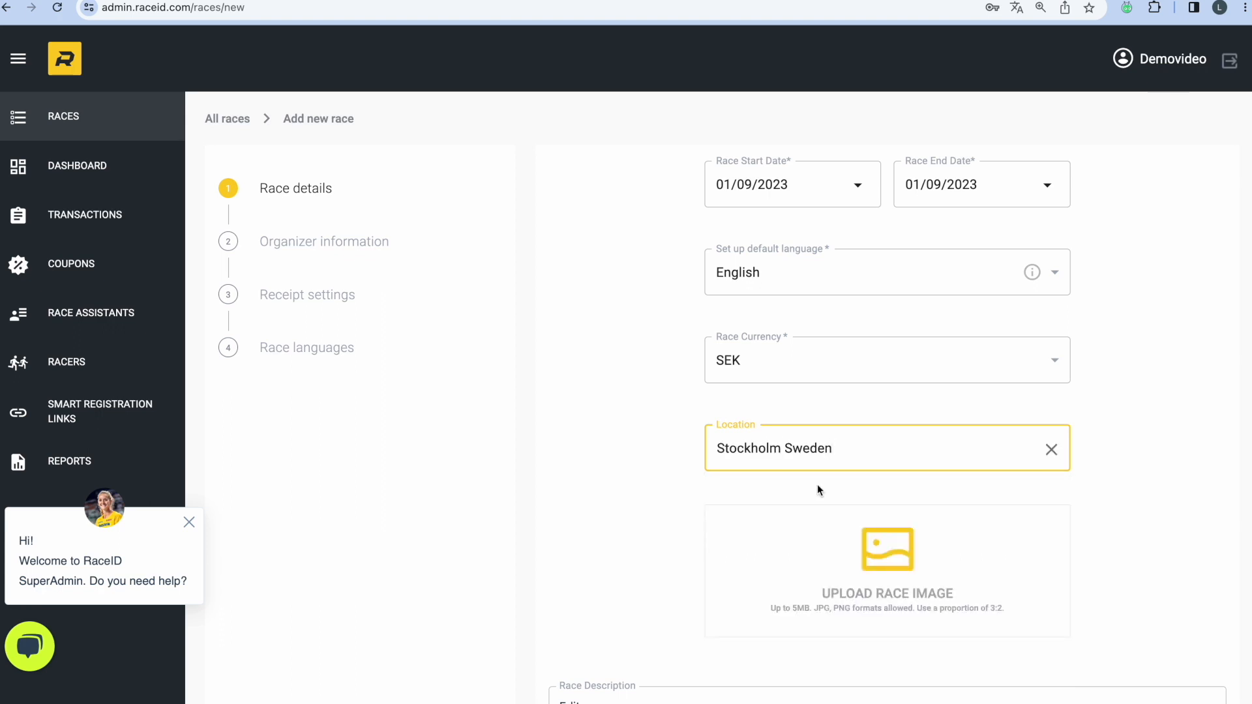
pyautogui.scroll(-3, 818, 488)
pyautogui.scroll(-1, 819, 491)
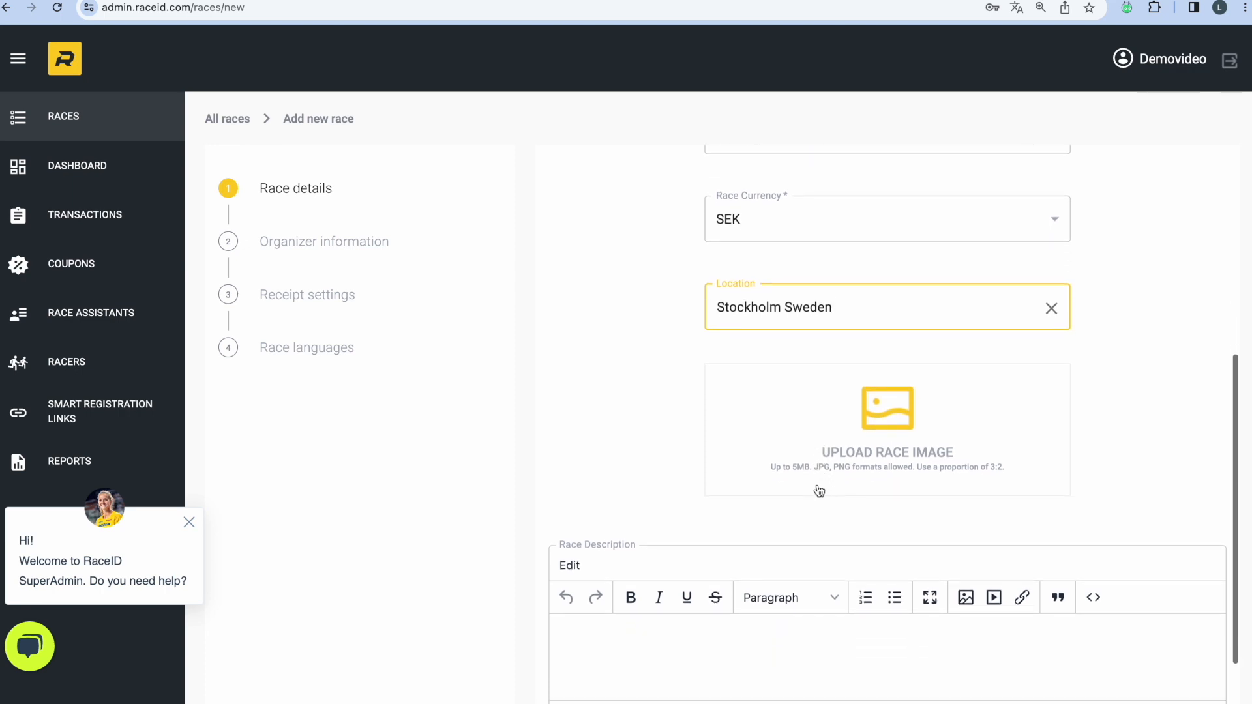
pyautogui.scroll(-1, 819, 491)
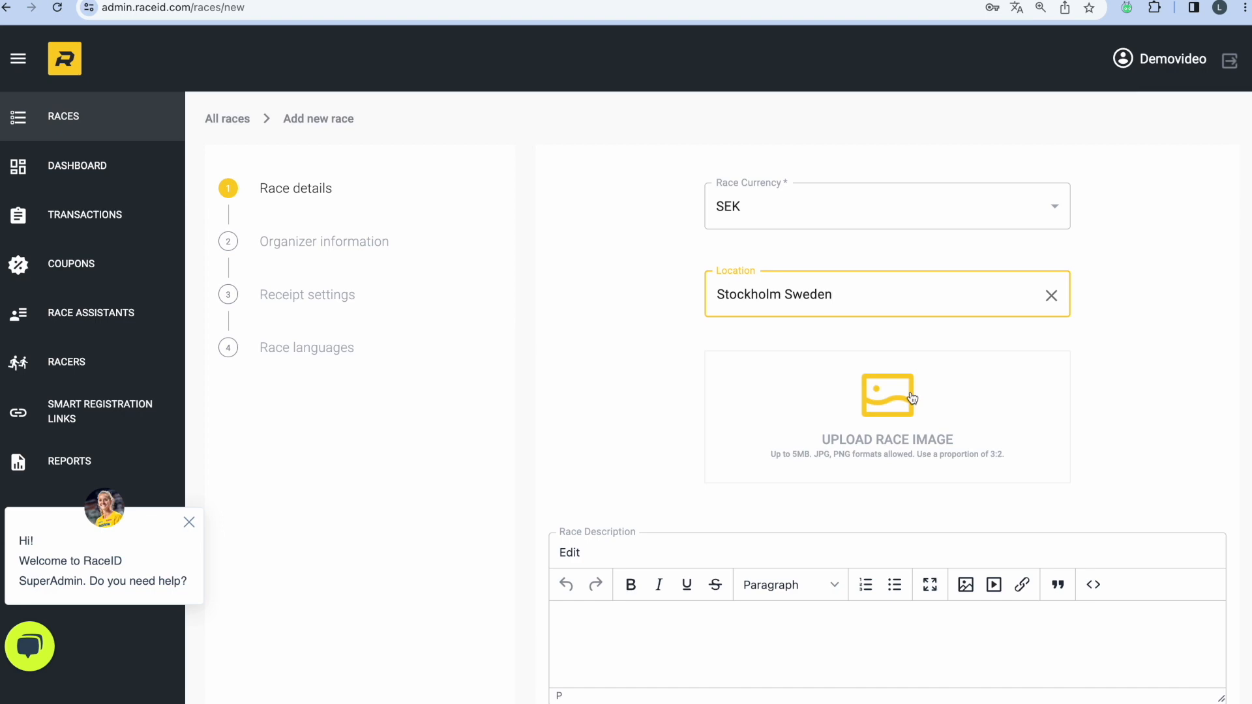
pyautogui.click(885, 427)
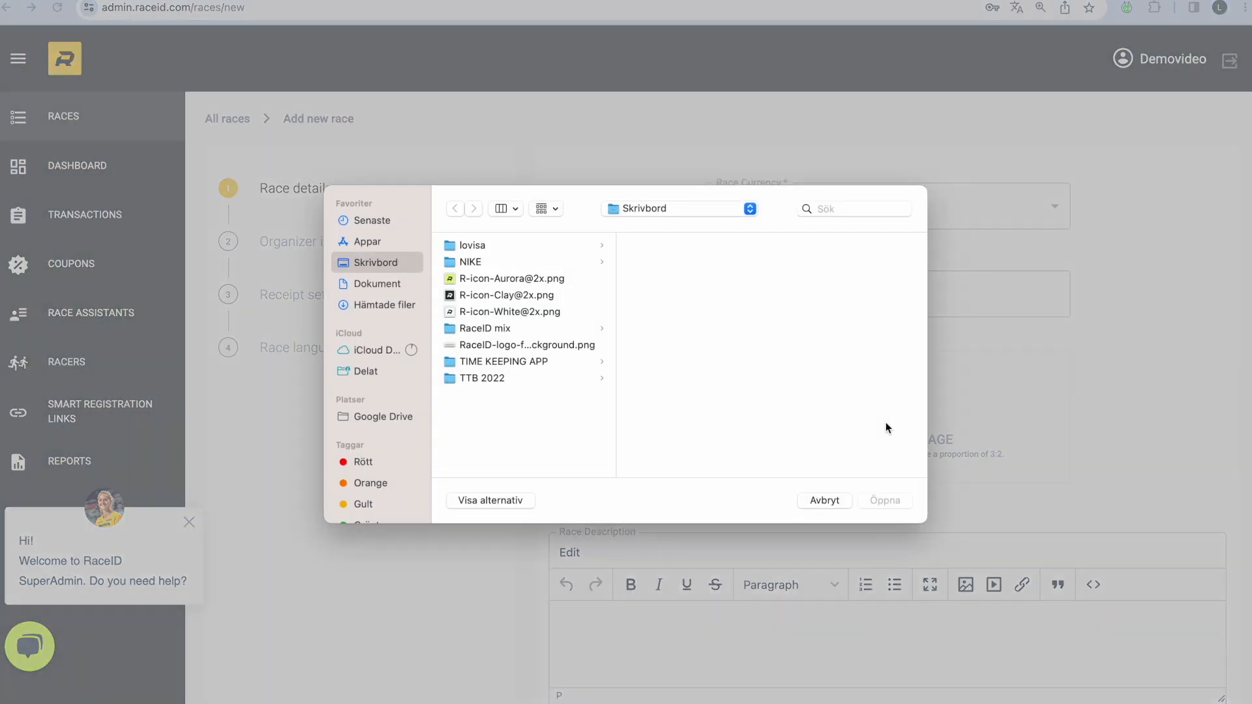
pyautogui.click(543, 312)
pyautogui.click(886, 501)
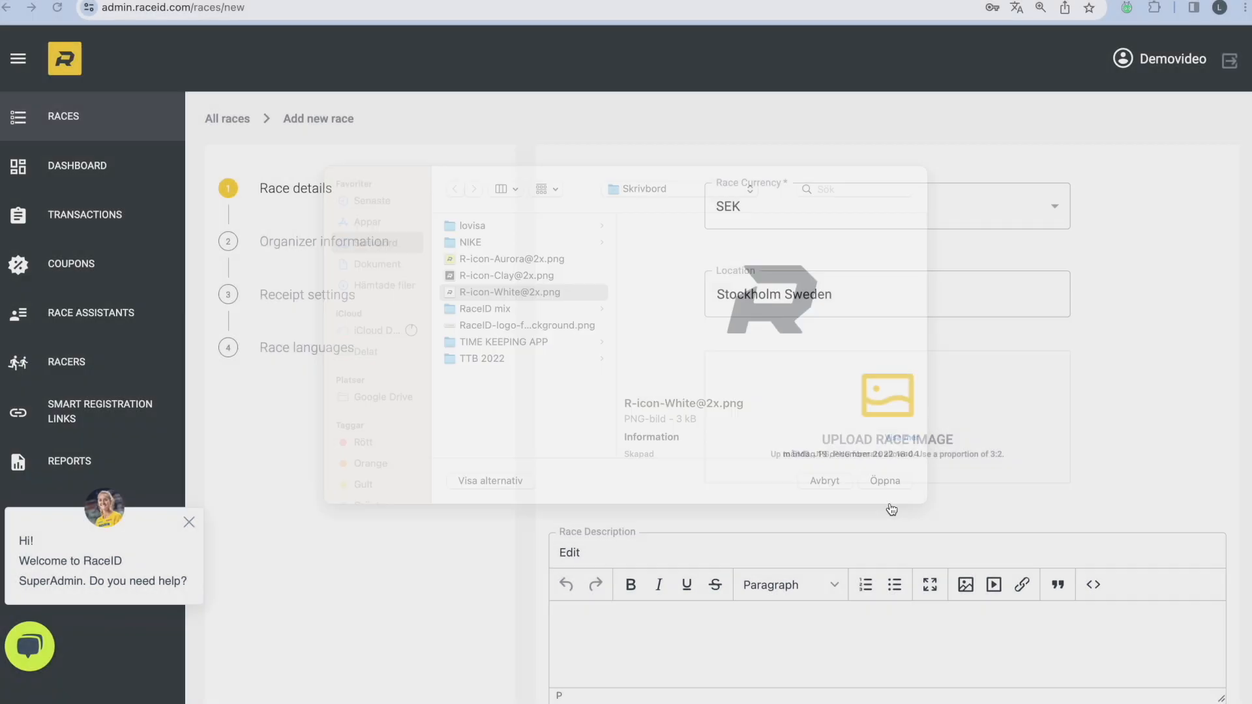
# Crop the race image across its full width around the logo and save it with the rights reminder accepted
pyautogui.moveTo(808, 440); pyautogui.dragTo(867, 604)
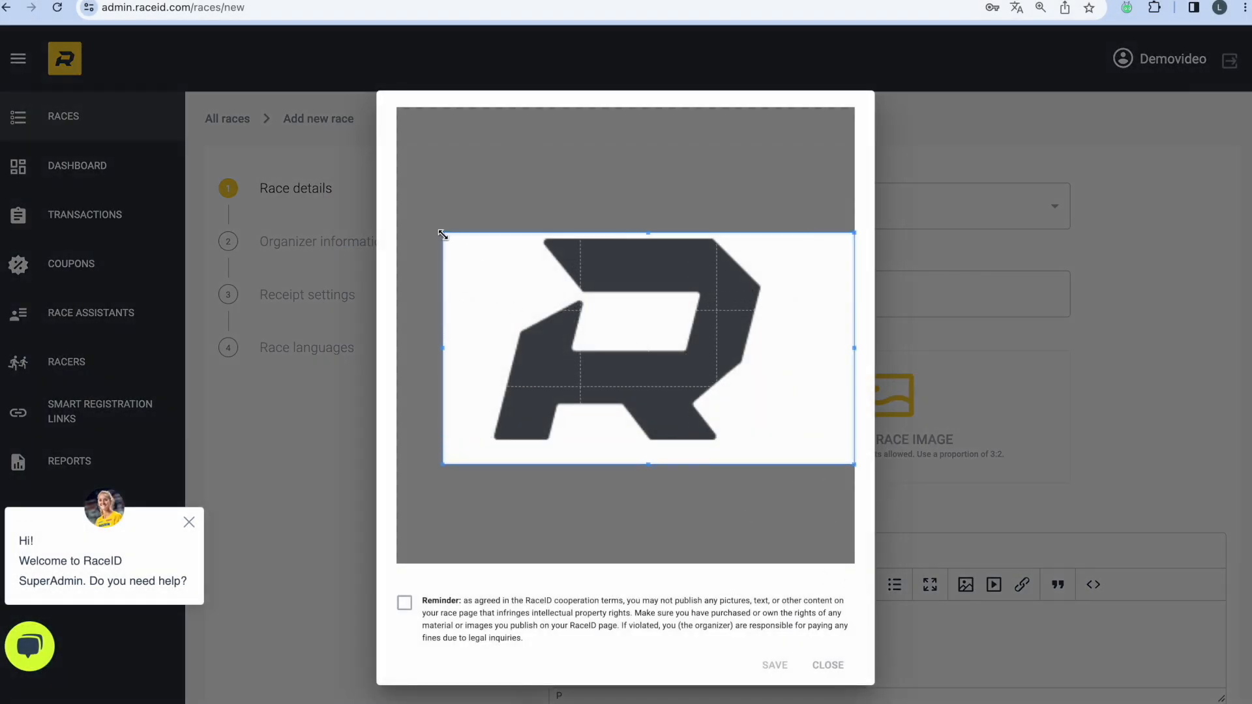
pyautogui.moveTo(443, 234); pyautogui.dragTo(339, 152)
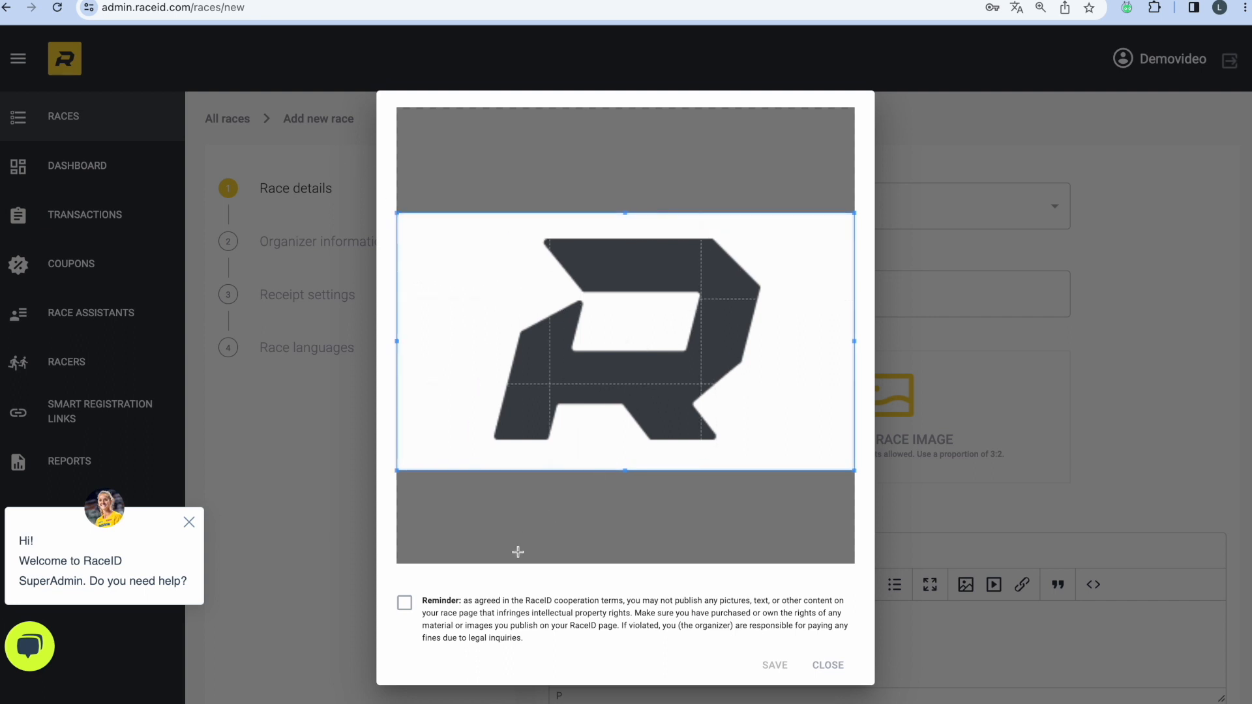
pyautogui.click(405, 603)
pyautogui.click(775, 666)
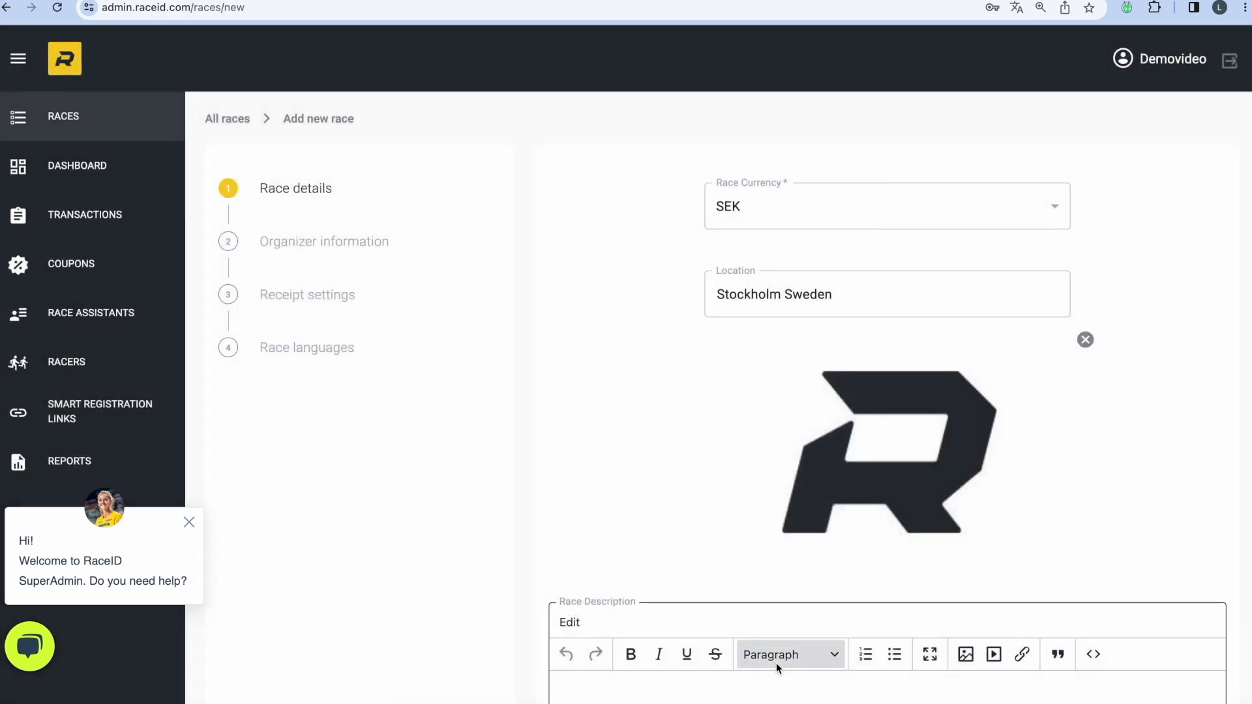
# Enter "Welcome to Stoclholm :)" as the race description
pyautogui.scroll(-2, 1070, 427)
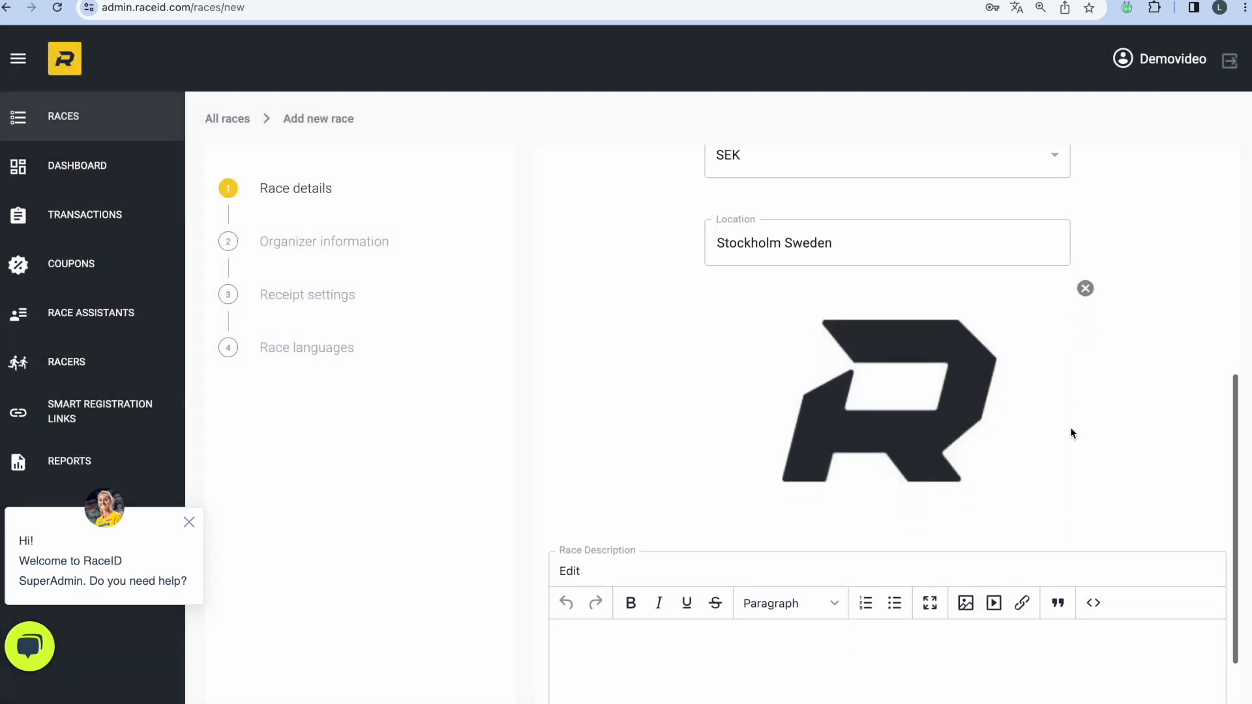
pyautogui.scroll(-2, 940, 413)
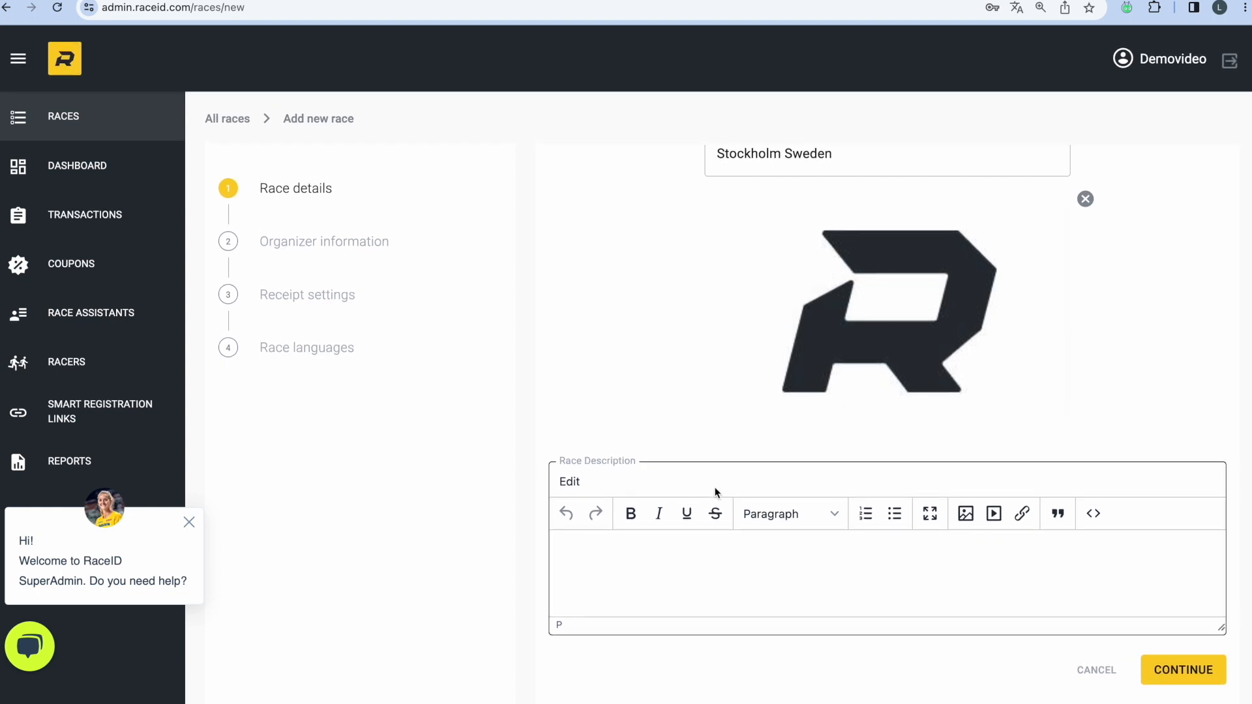
pyautogui.click(647, 554)
pyautogui.write('Welcome to Stoclholm :)')
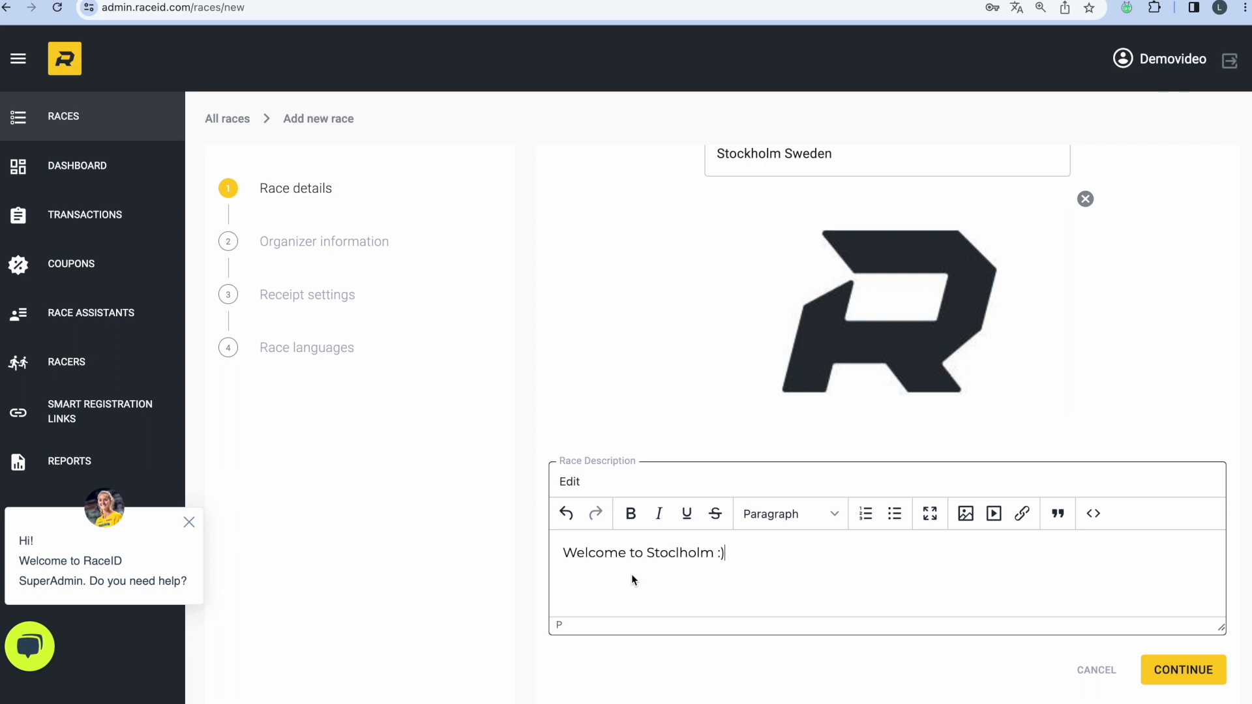
# Correct the race description to "Welcome to Stockholm :)" and continue to the organizer information
pyautogui.click(966, 514)
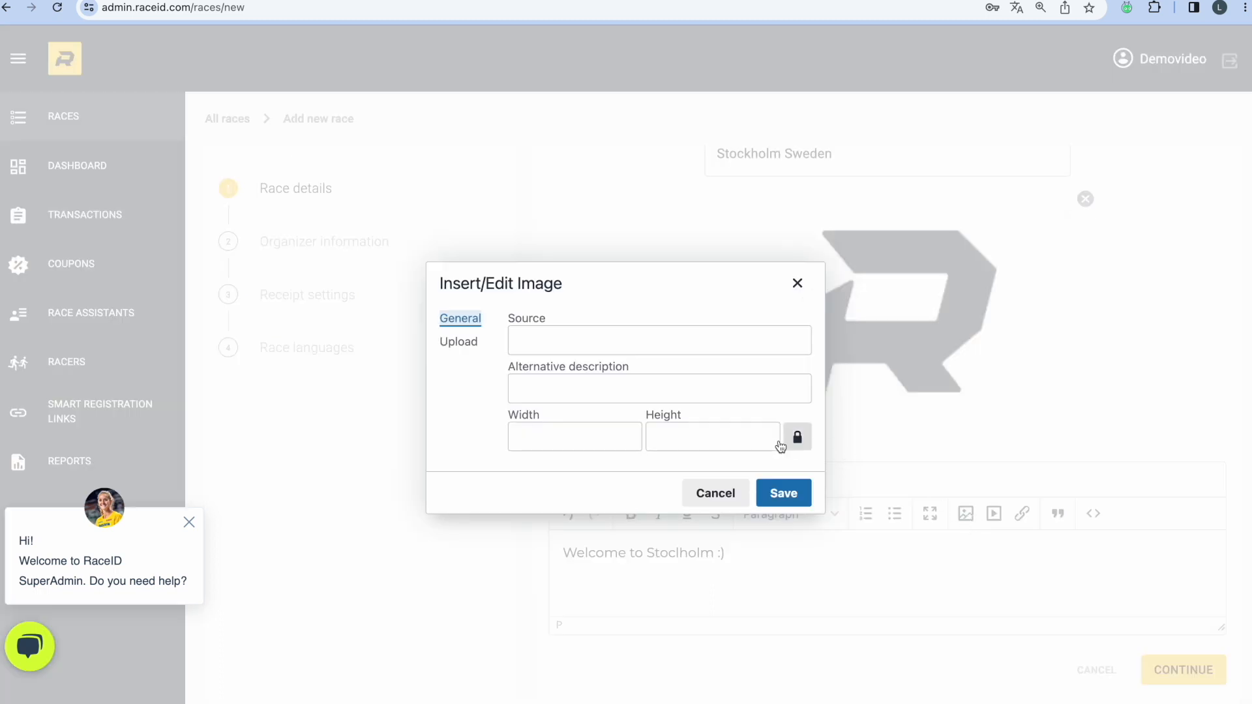
pyautogui.click(717, 493)
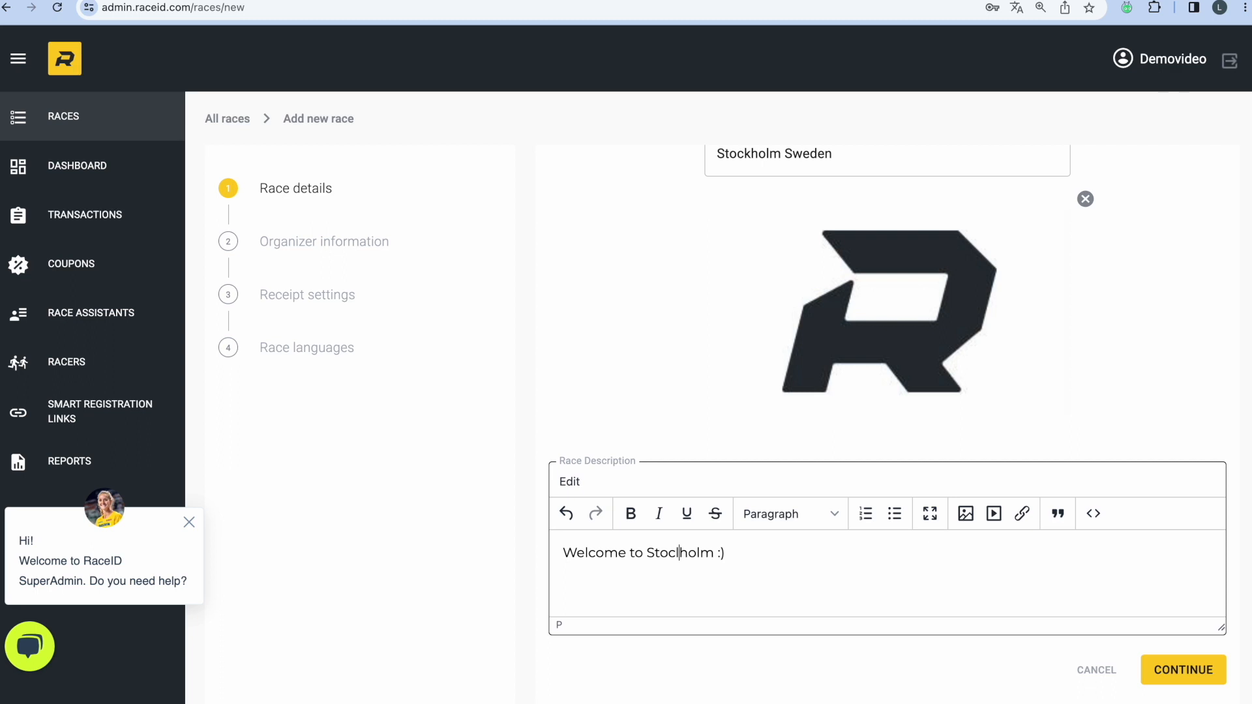
pyautogui.press('BackSpace')
pyautogui.write('k')
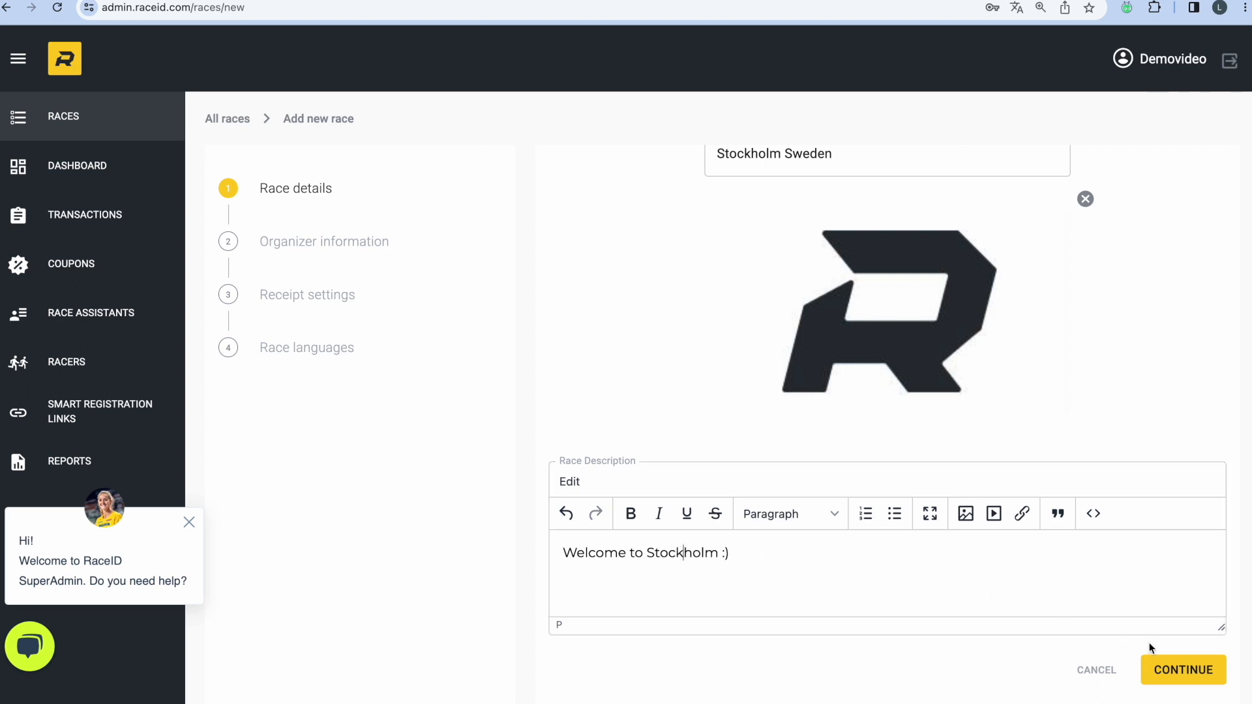
pyautogui.click(1184, 672)
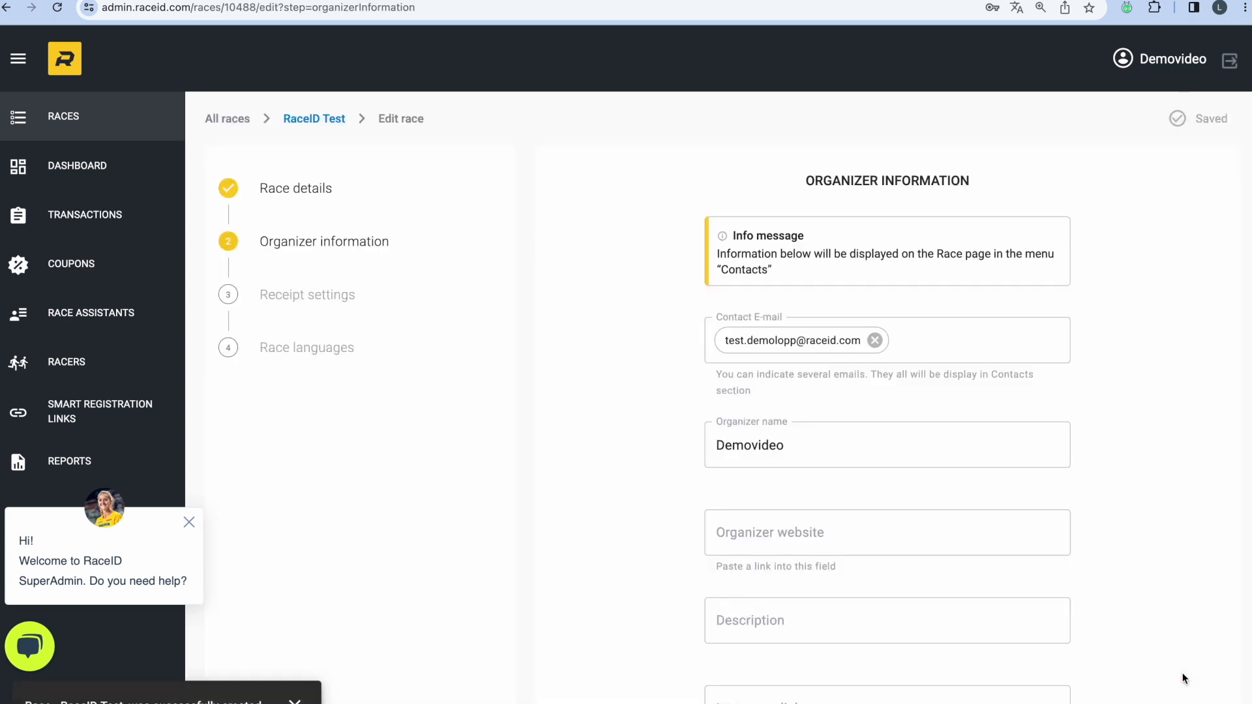
# Keep the prefilled organizer contact and name, leave the website, description and social links blank, and continue to the receipt settings
pyautogui.scroll(-2, 1072, 554)
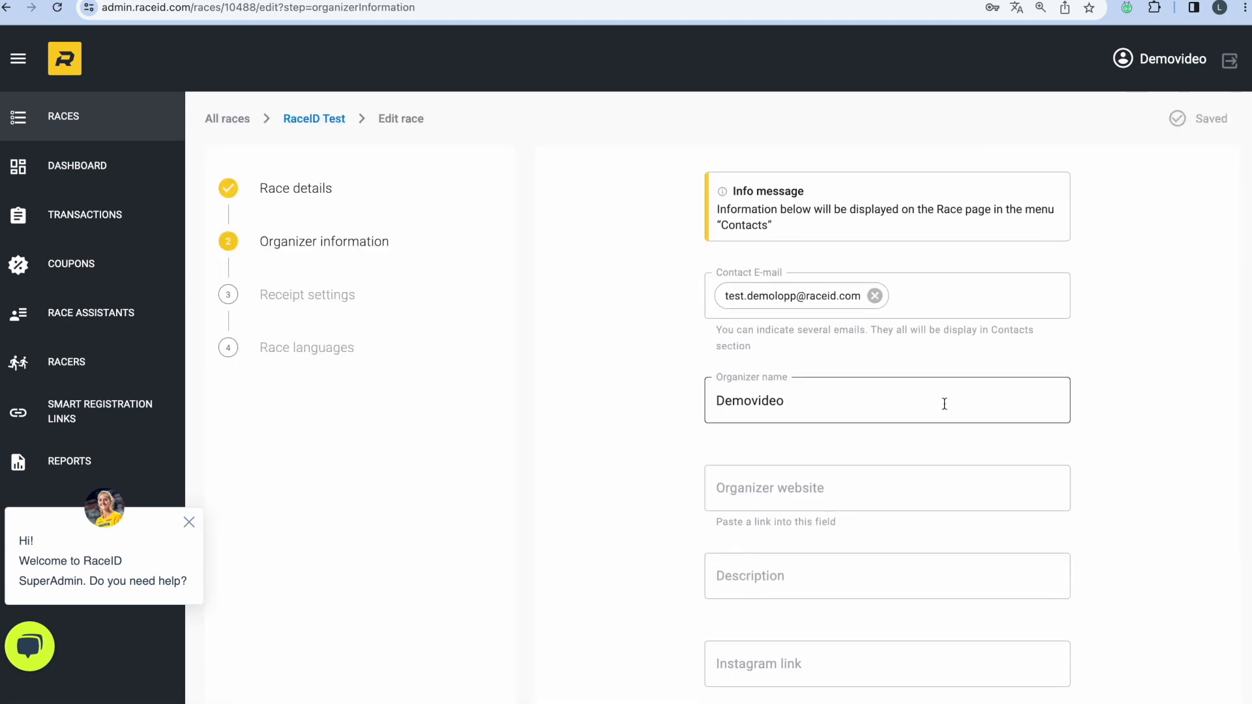
pyautogui.scroll(-1, 945, 403)
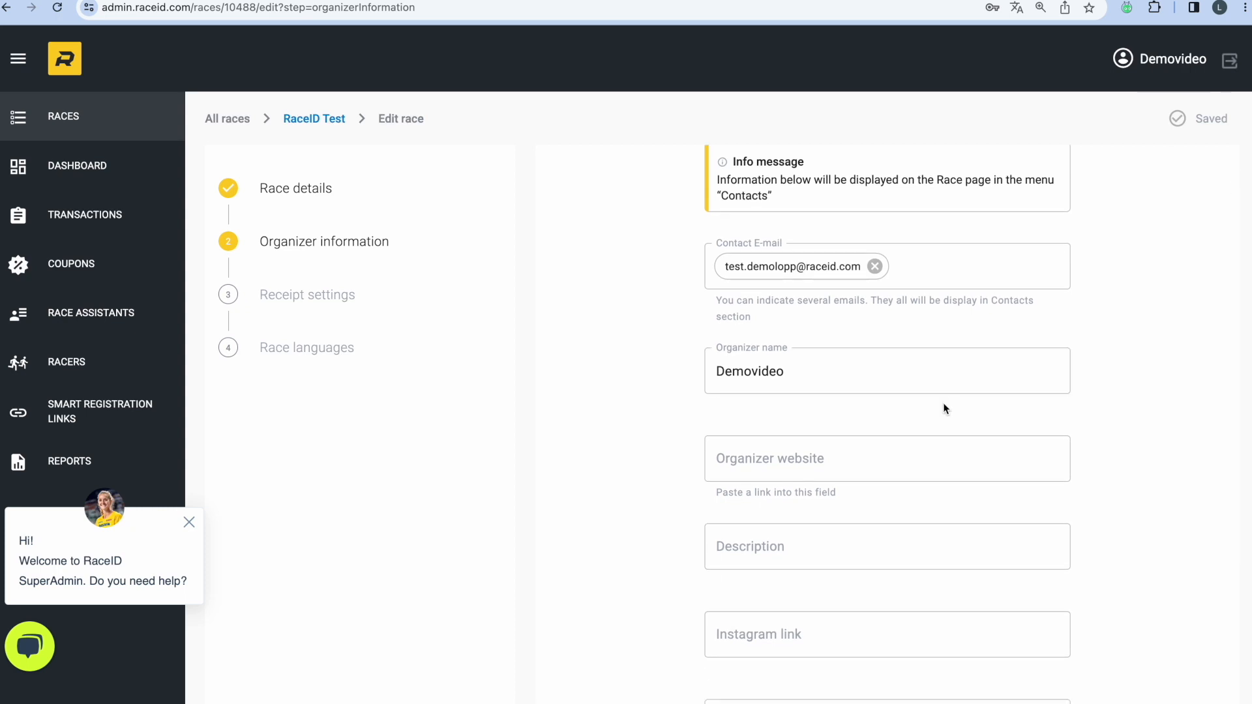
pyautogui.scroll(-1, 943, 405)
pyautogui.click(827, 337)
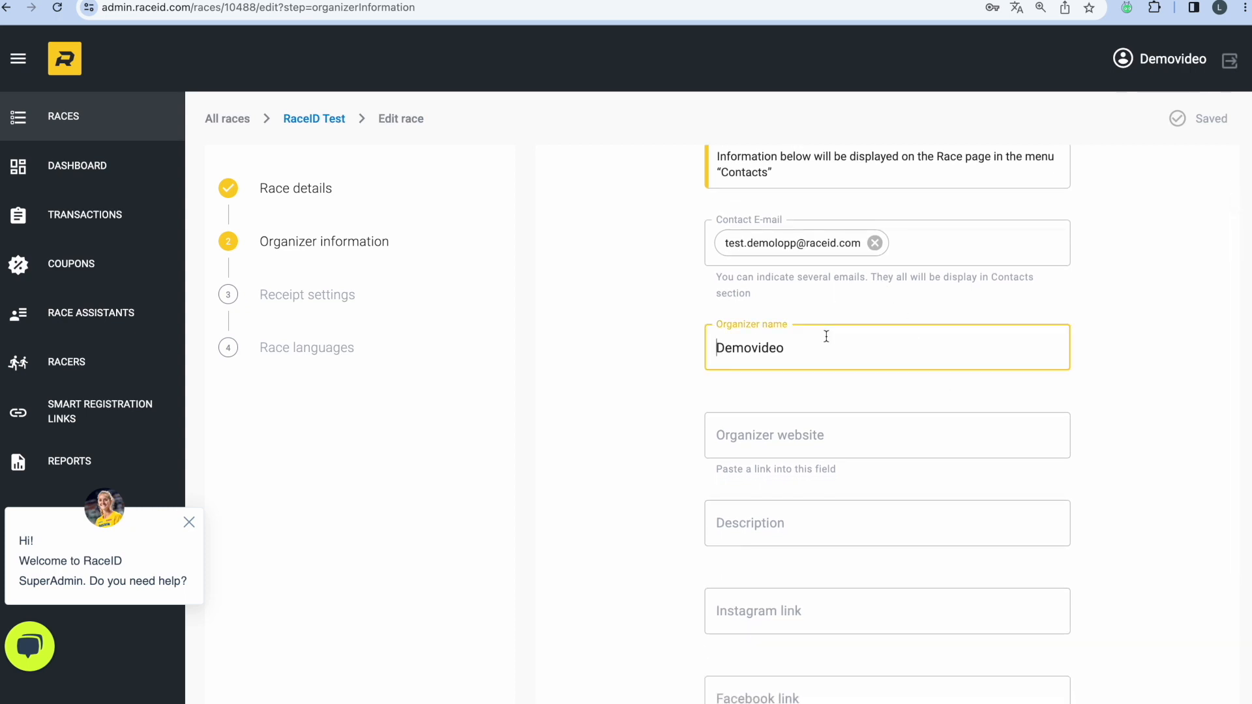
pyautogui.scroll(-3, 842, 369)
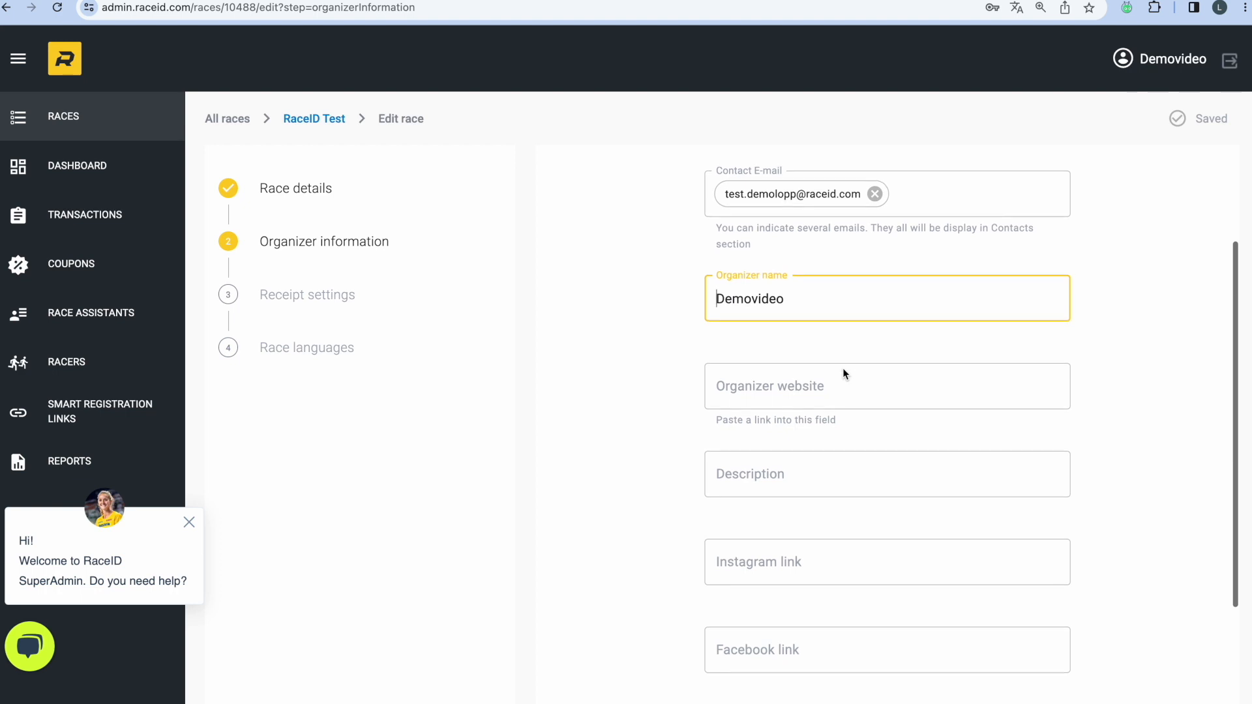
pyautogui.click(830, 353)
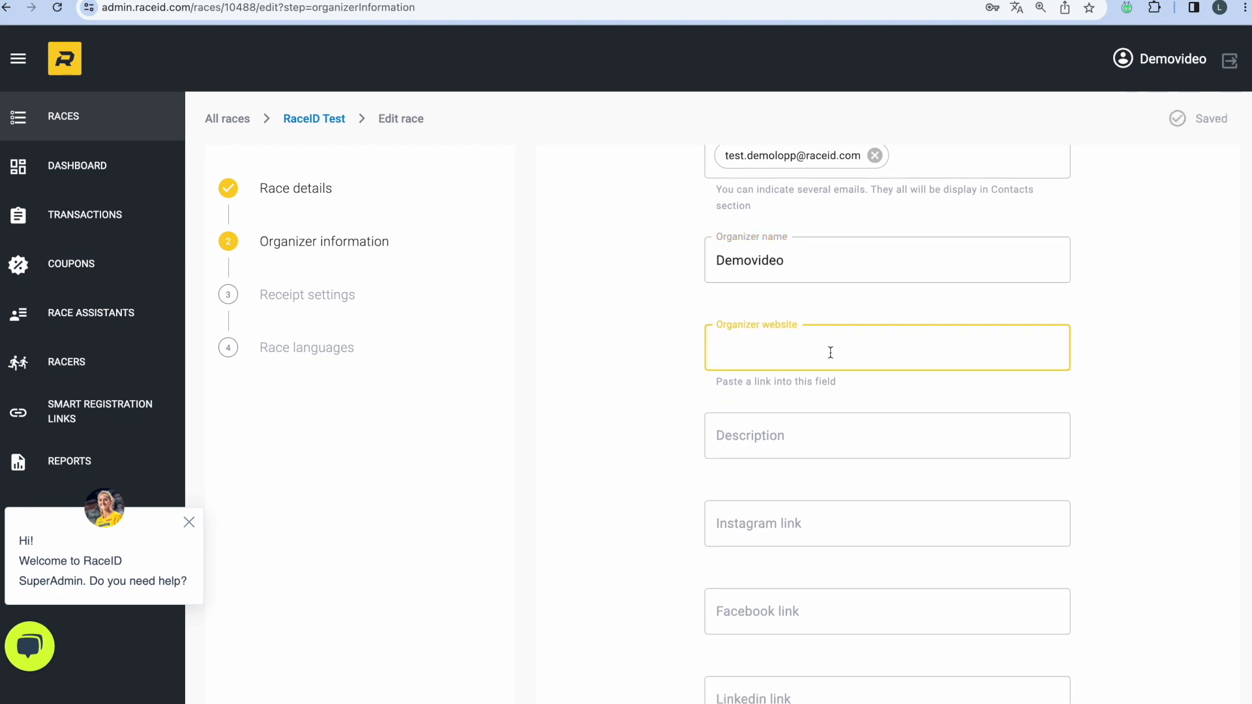
pyautogui.scroll(-2, 830, 352)
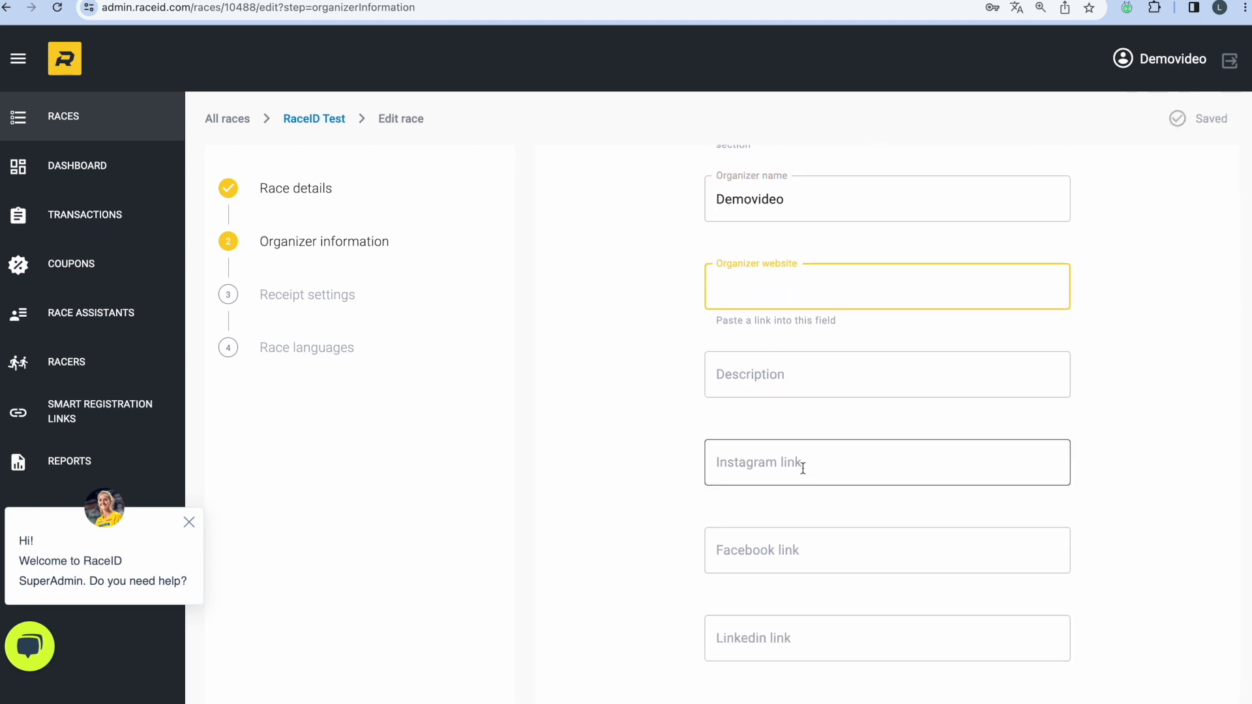
pyautogui.scroll(-2, 802, 648)
pyautogui.scroll(4, 777, 646)
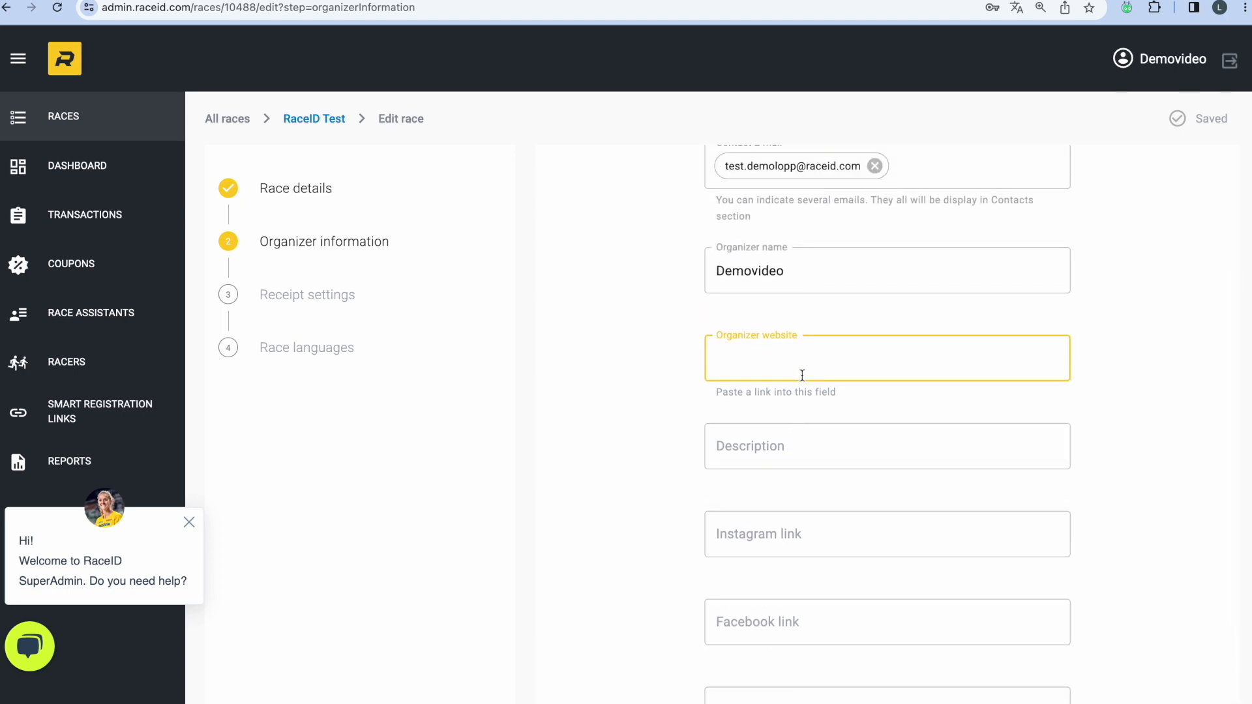
pyautogui.scroll(-4, 1131, 510)
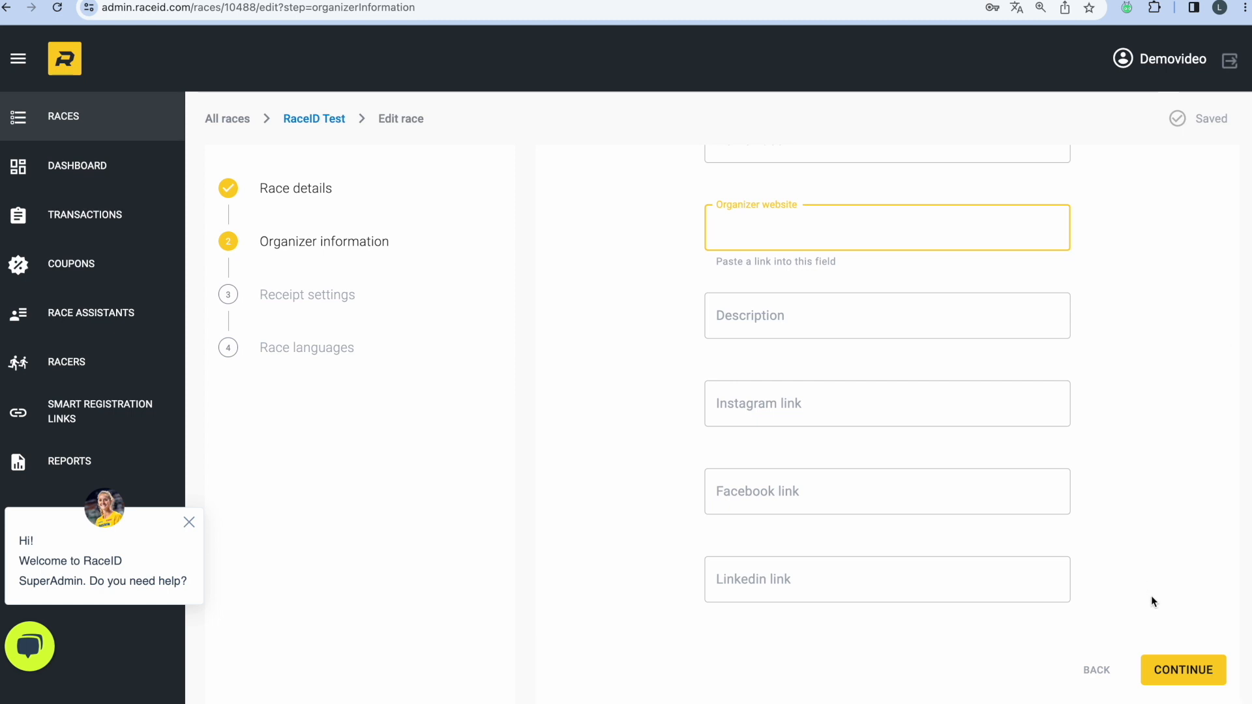
pyautogui.click(1164, 674)
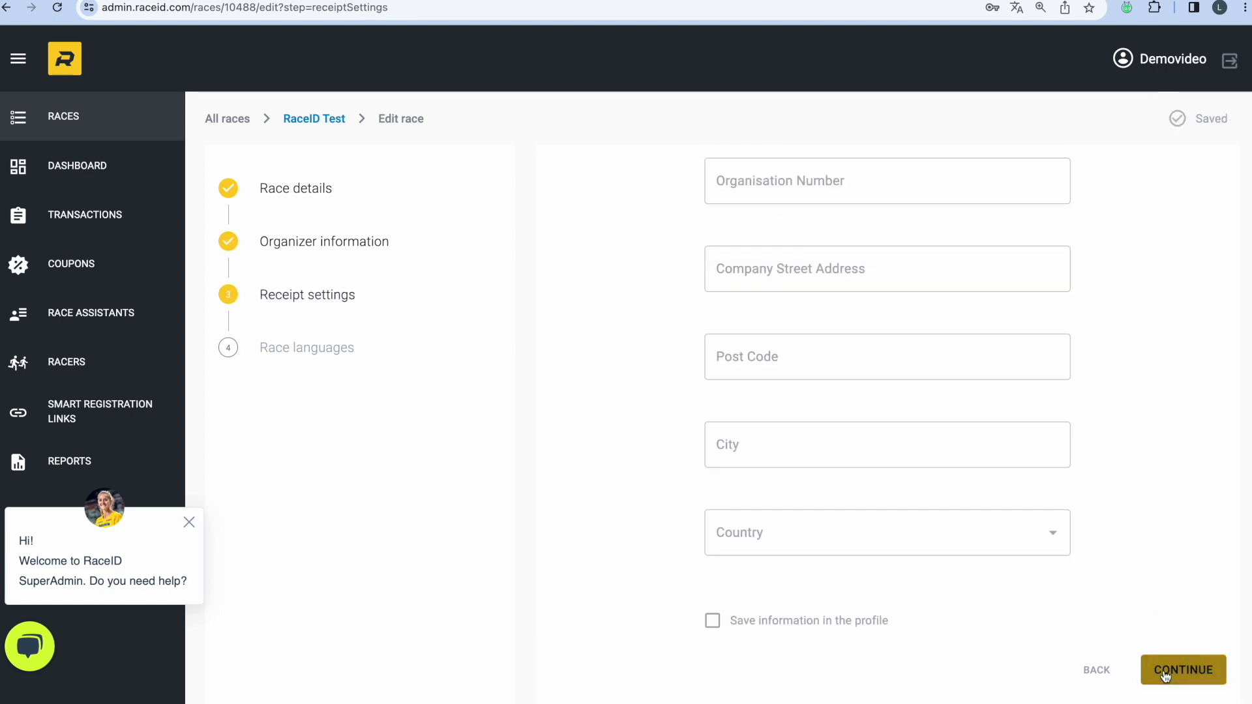
# Keep the profile contact info enabled for receipts, leave the receipt fields blank, and continue to the race languages
pyautogui.scroll(3, 1033, 427)
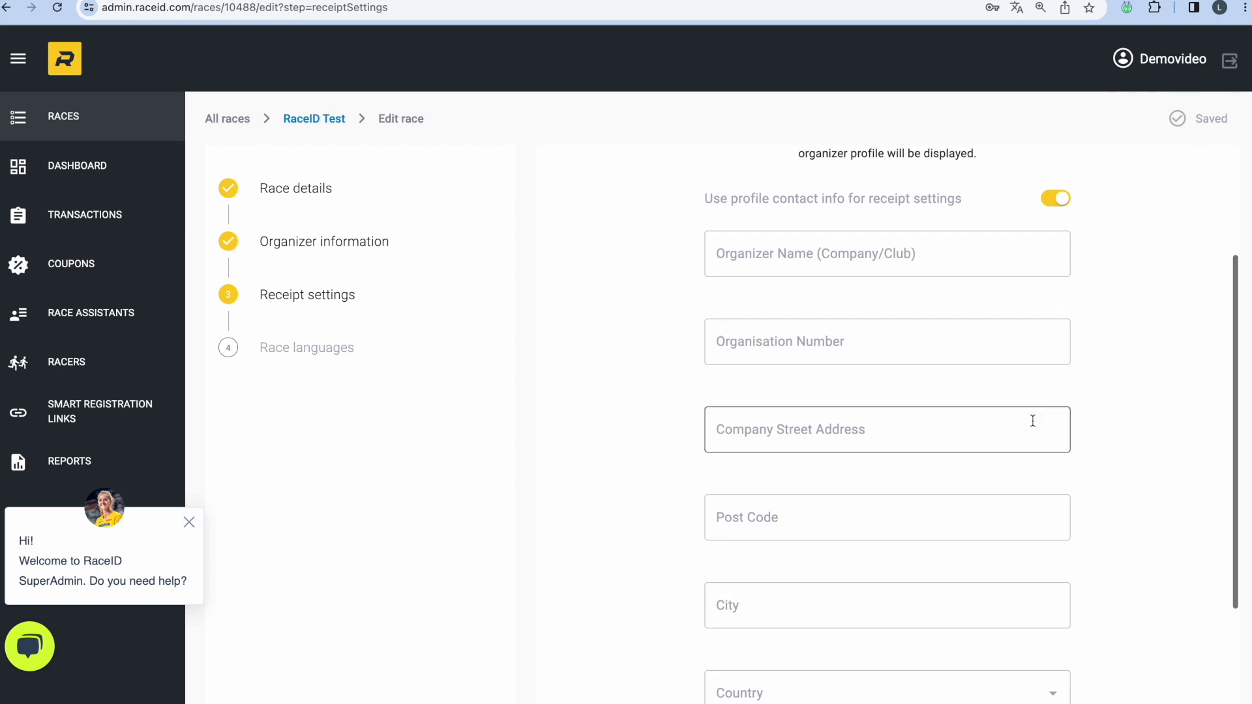
pyautogui.scroll(1, 1033, 426)
pyautogui.click(914, 314)
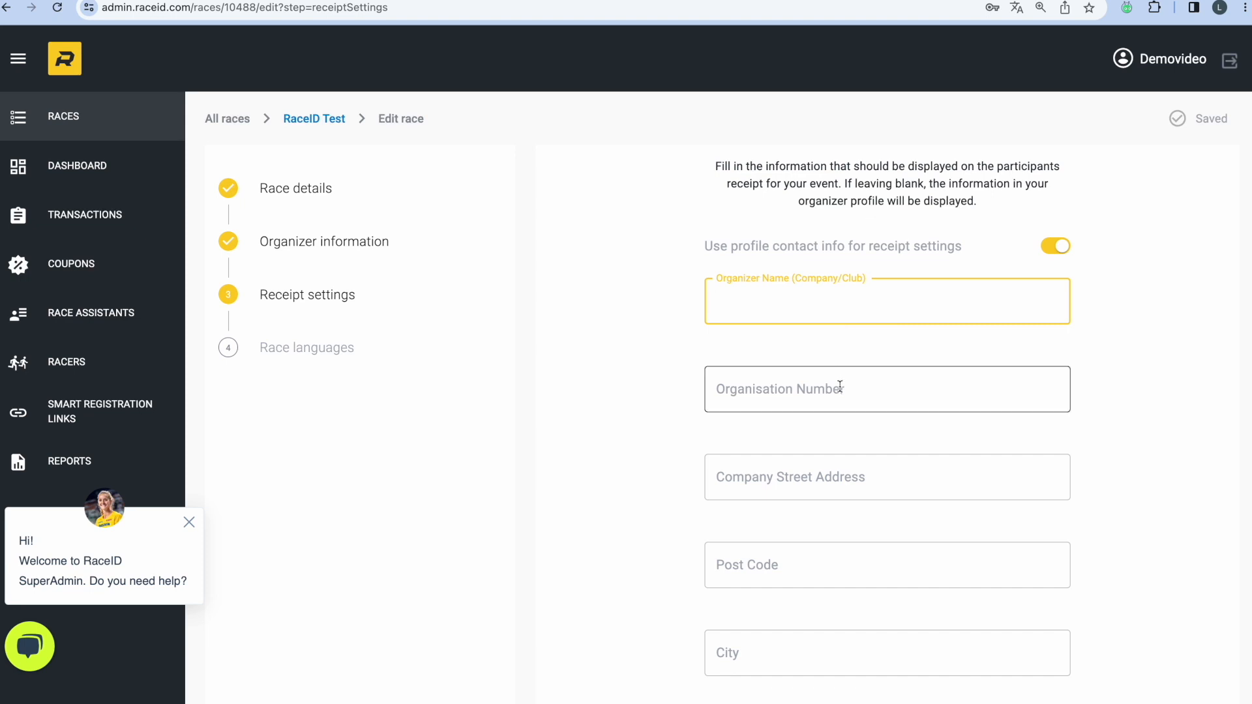
pyautogui.scroll(-3, 840, 386)
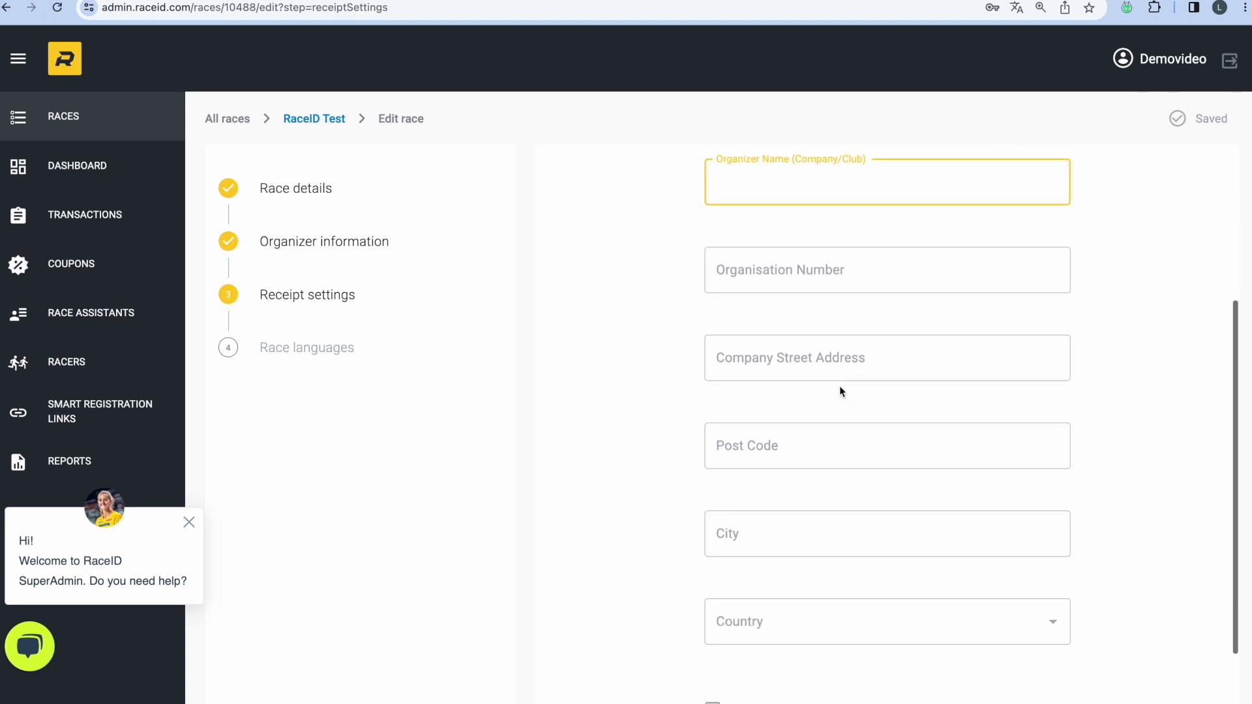
pyautogui.scroll(-1, 775, 574)
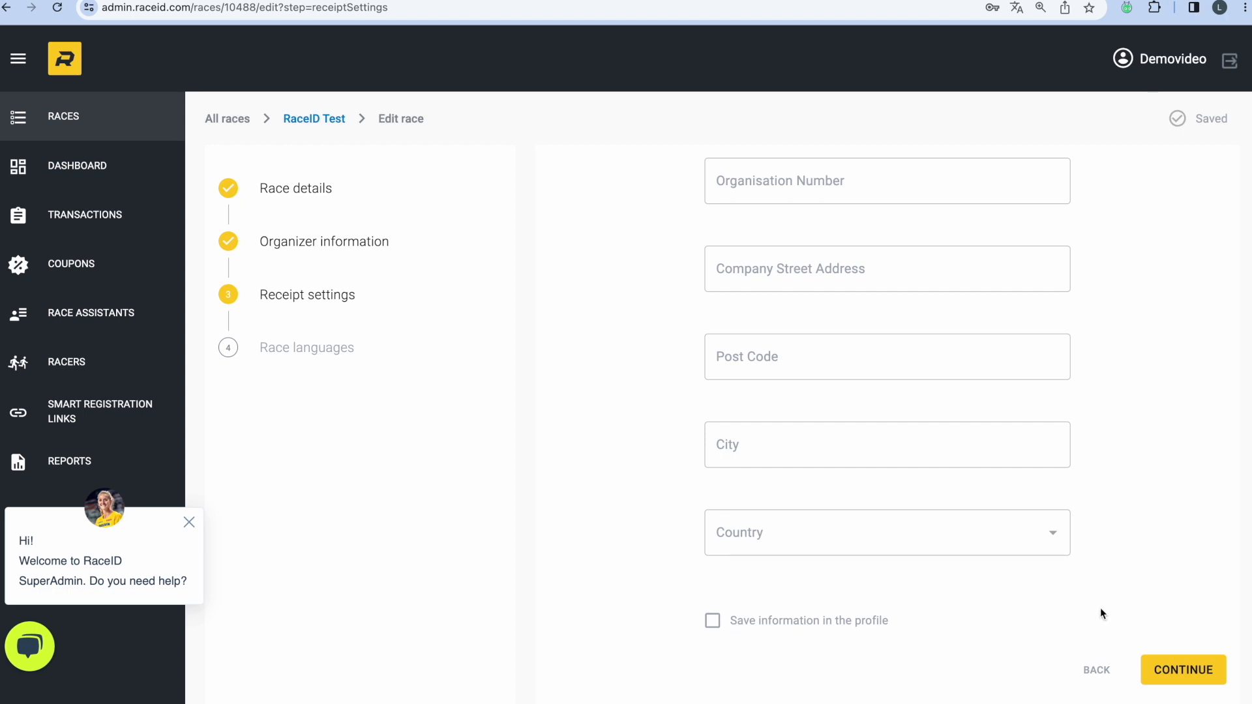
pyautogui.click(1197, 671)
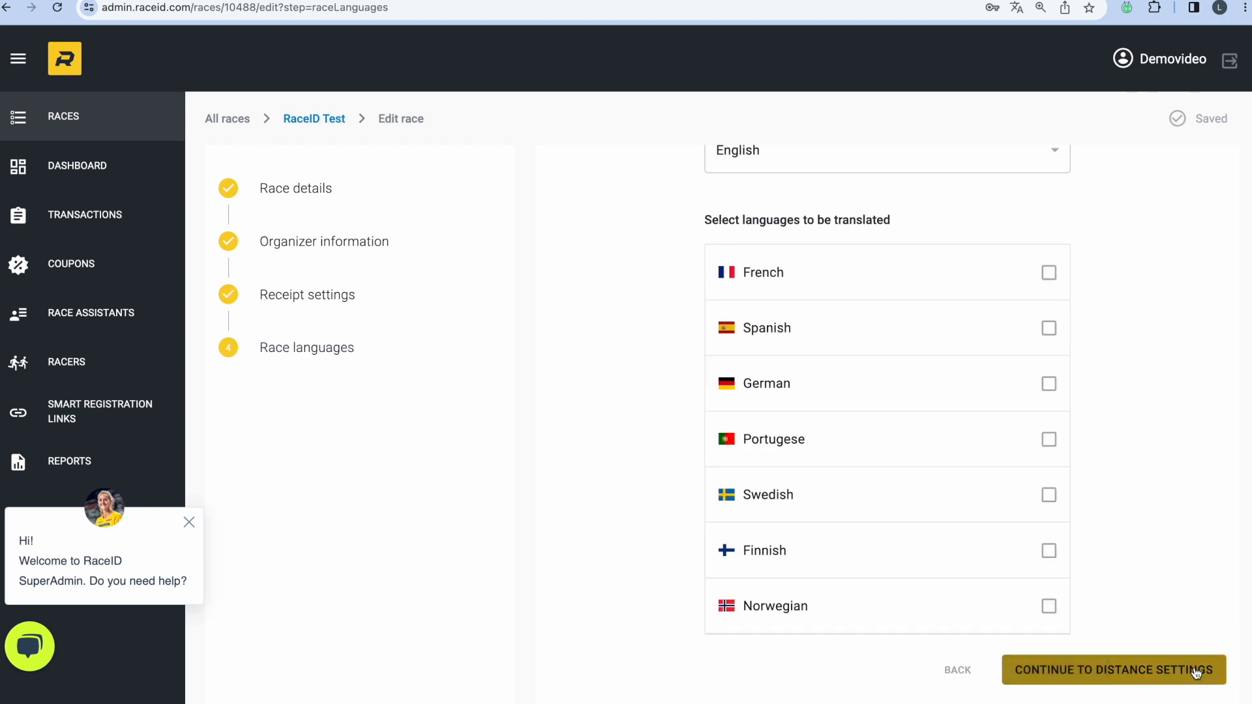
# Keep English as the default language and select Swedish as the language to translate the race into
pyautogui.scroll(2, 1070, 469)
pyautogui.scroll(3, 1051, 385)
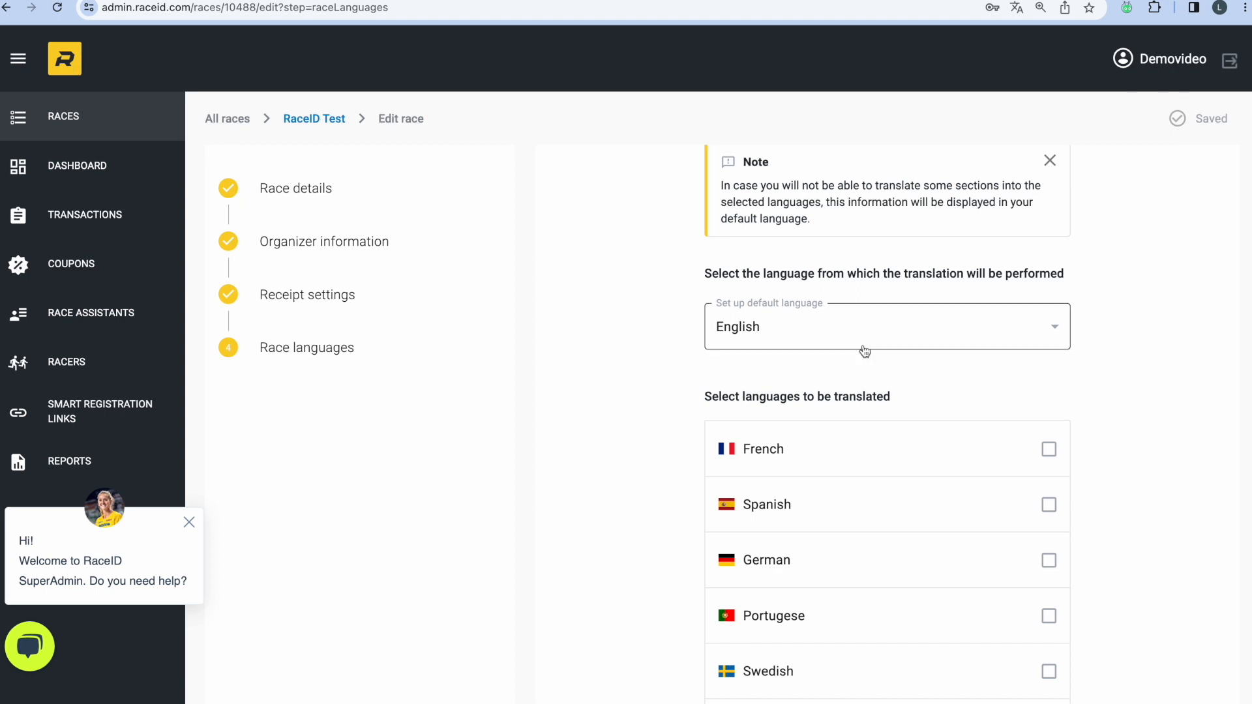
pyautogui.scroll(-4, 881, 431)
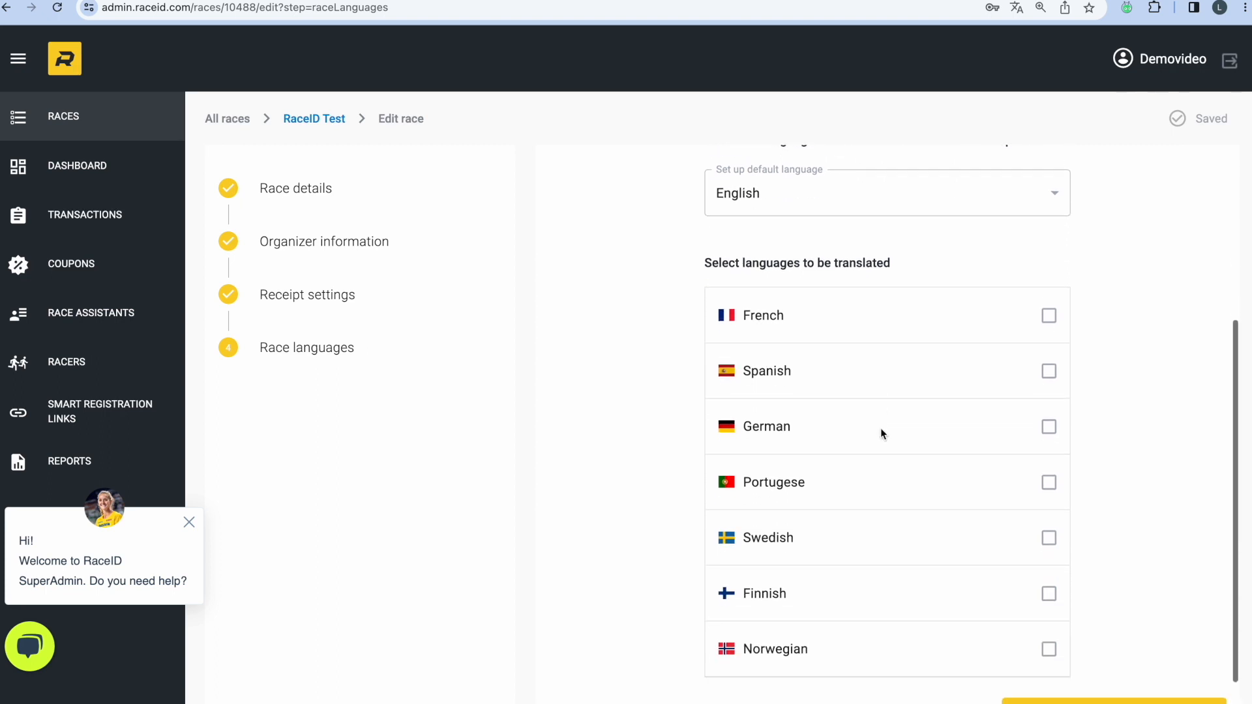
pyautogui.scroll(-1, 880, 434)
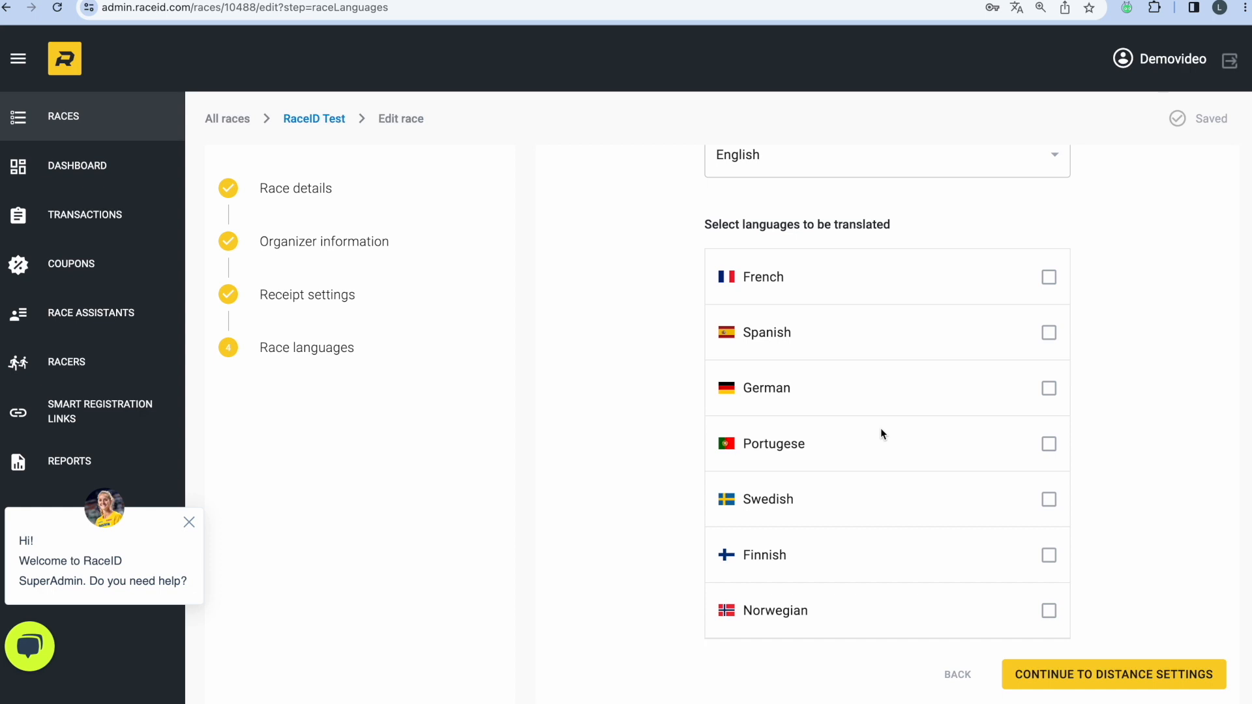
pyautogui.click(1047, 497)
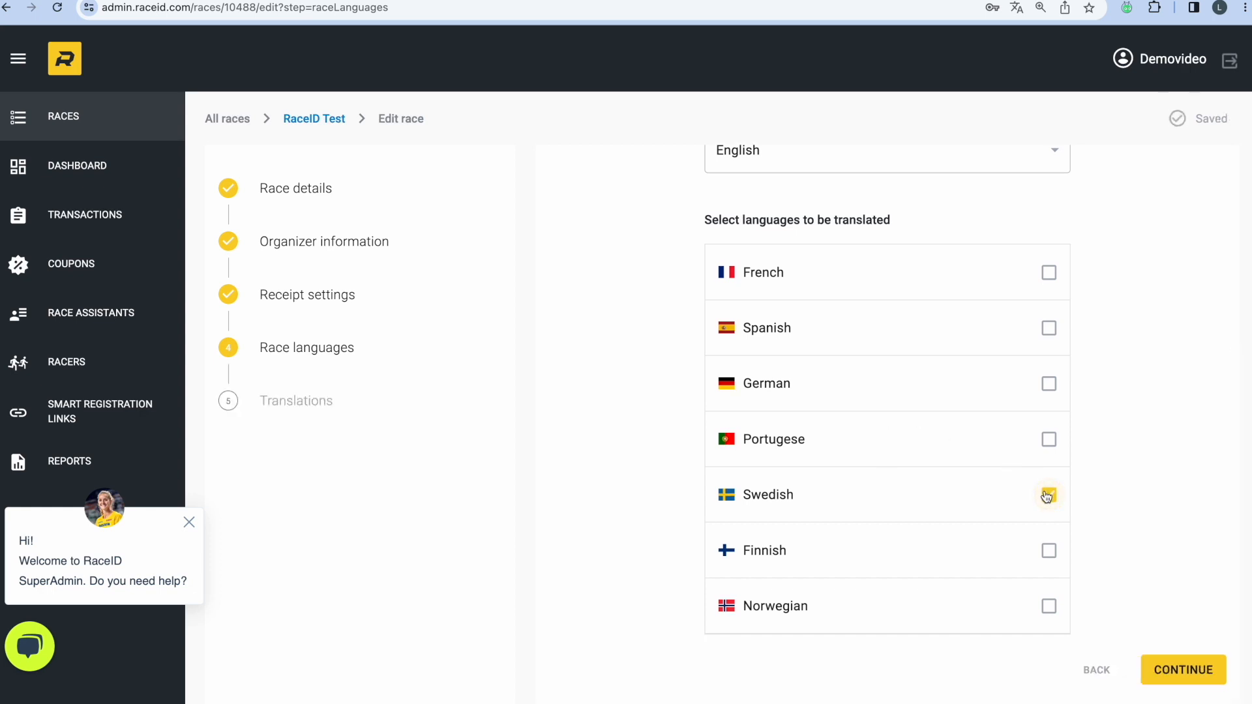
pyautogui.click(1050, 438)
pyautogui.click(1050, 384)
pyautogui.click(1050, 383)
pyautogui.click(1047, 439)
# Go to the translations stage, translate the race name RaceID Test into Swedish with Google, and return to the translation list
pyautogui.click(289, 408)
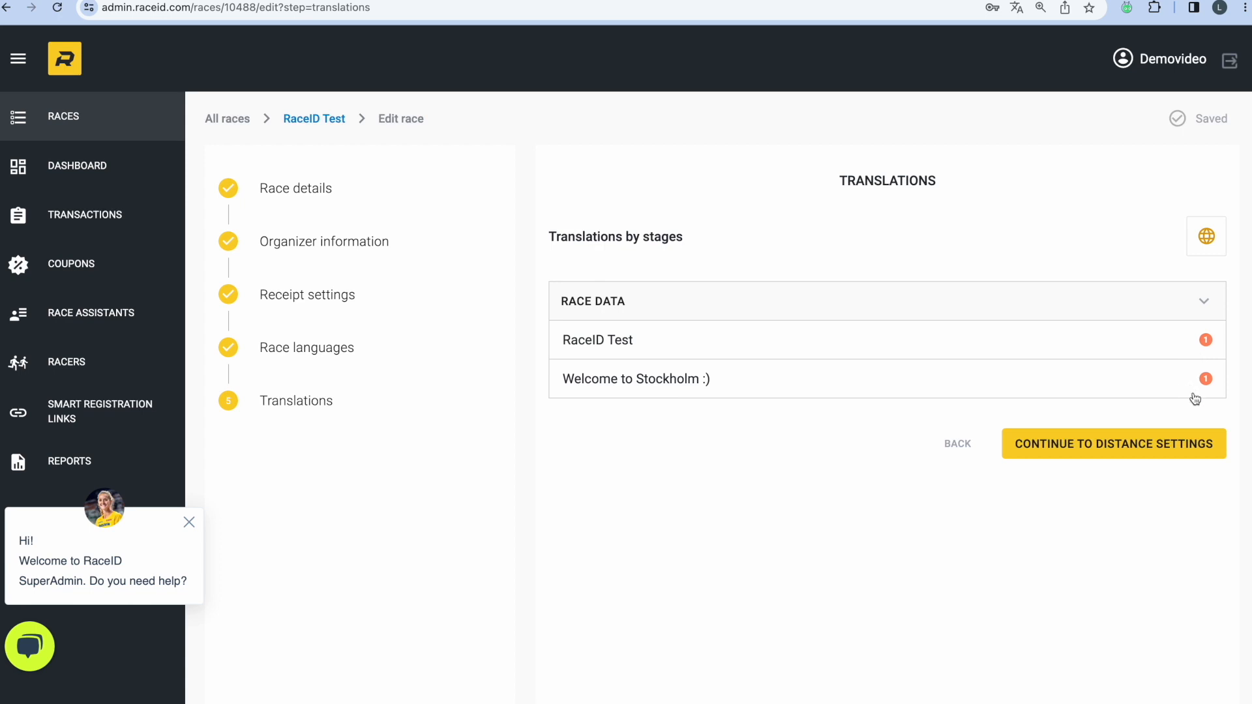
pyautogui.click(622, 338)
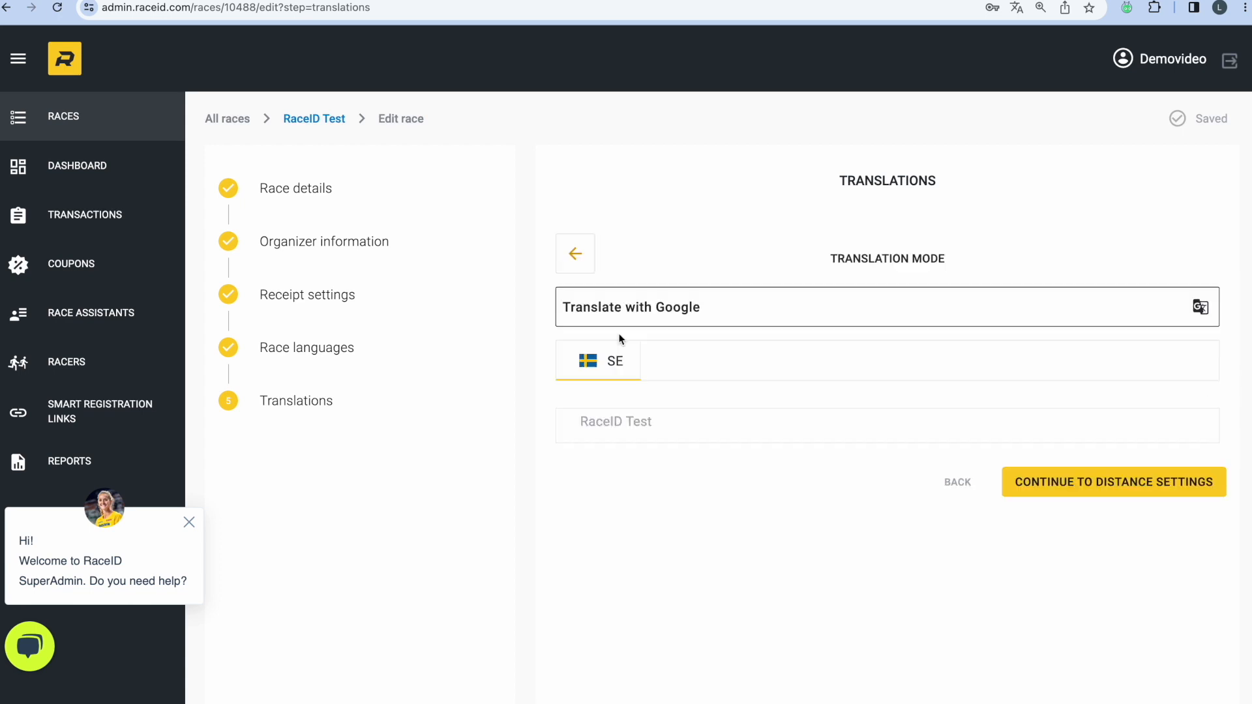
pyautogui.click(656, 319)
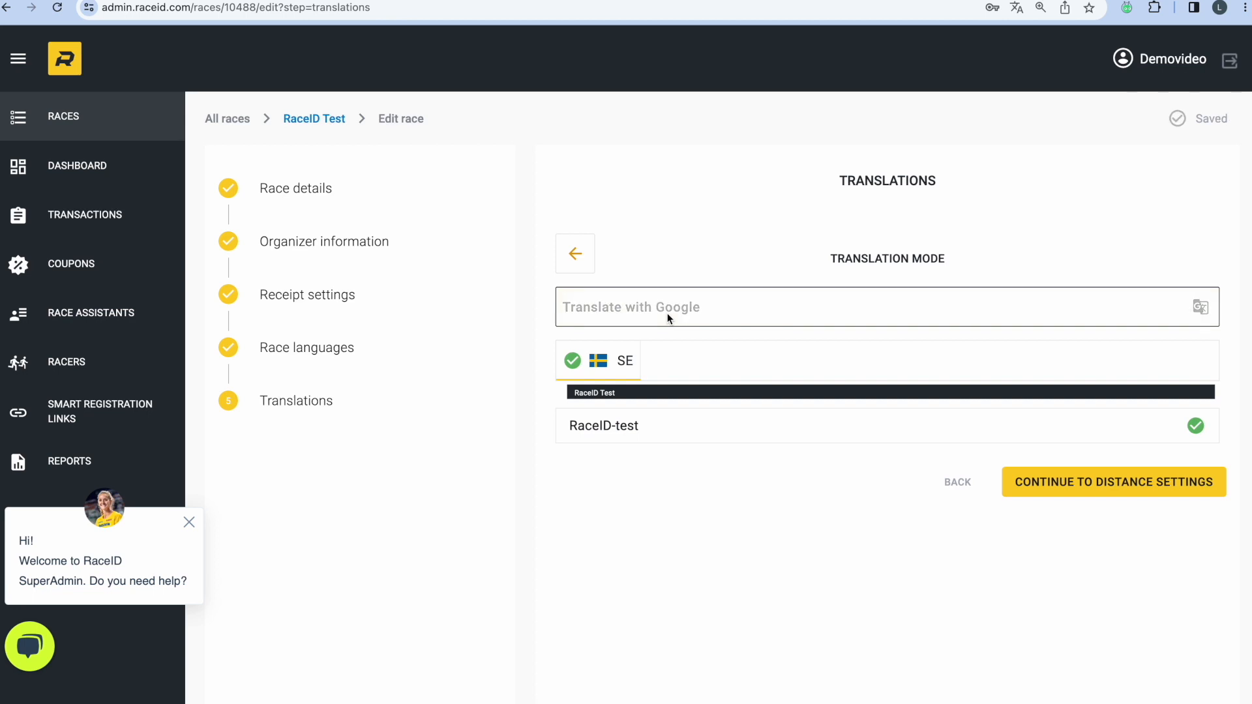
pyautogui.click(576, 254)
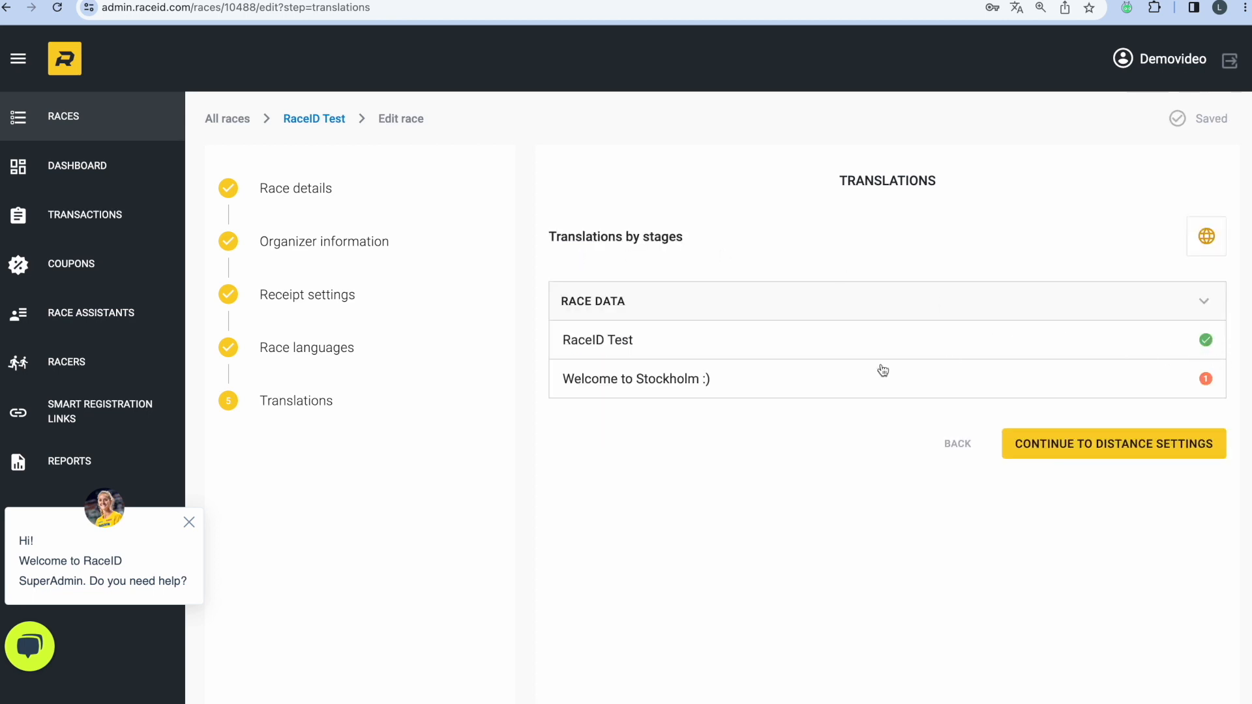
# Translate the race description into Swedish with Google and continue to the distance settings
pyautogui.click(722, 382)
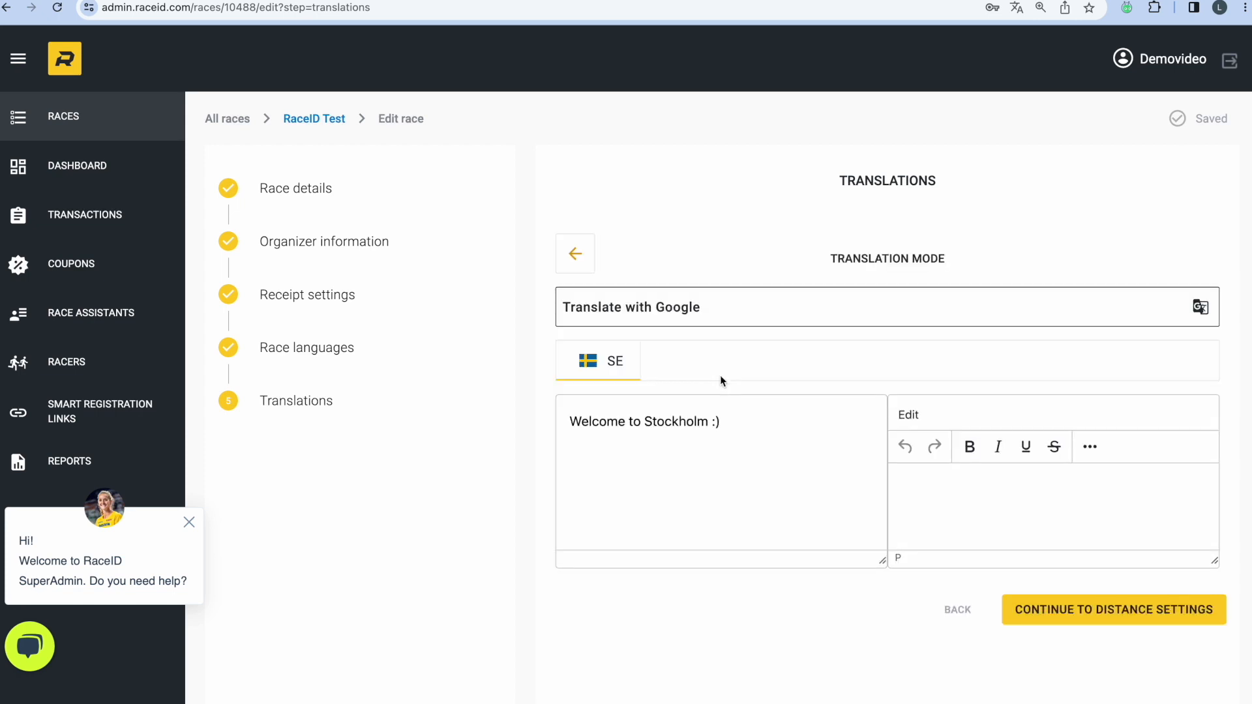
pyautogui.click(710, 308)
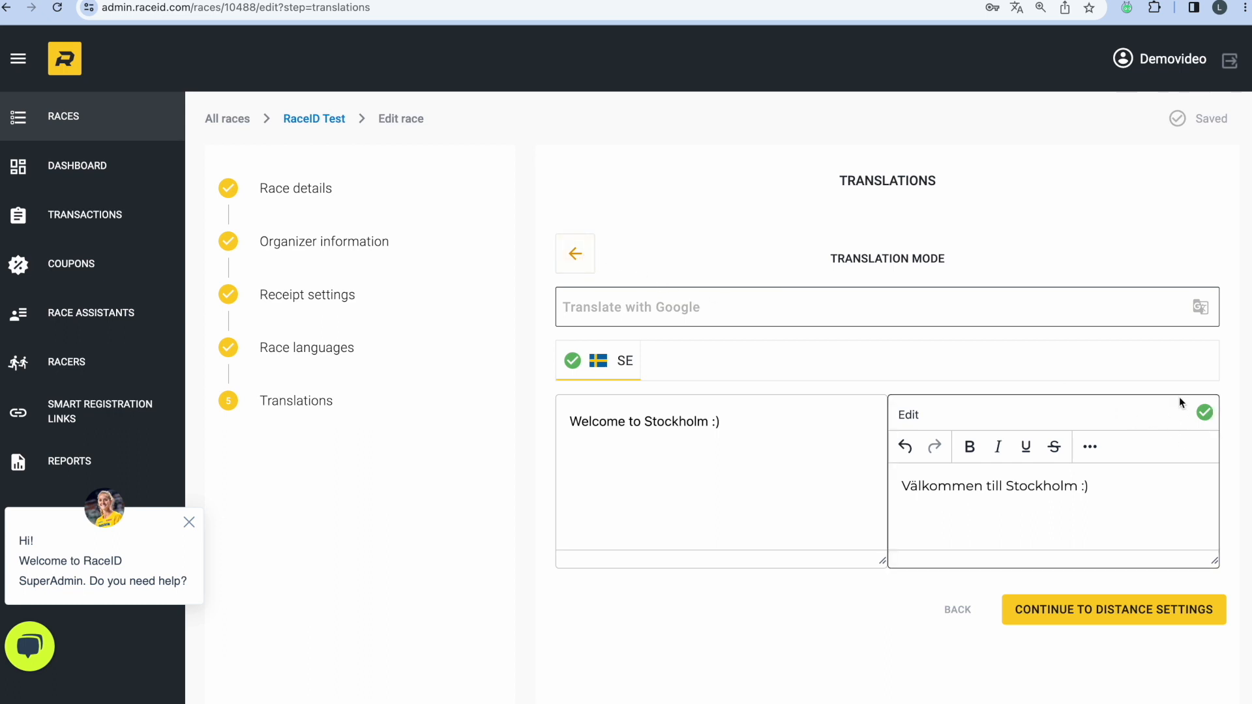
pyautogui.click(587, 259)
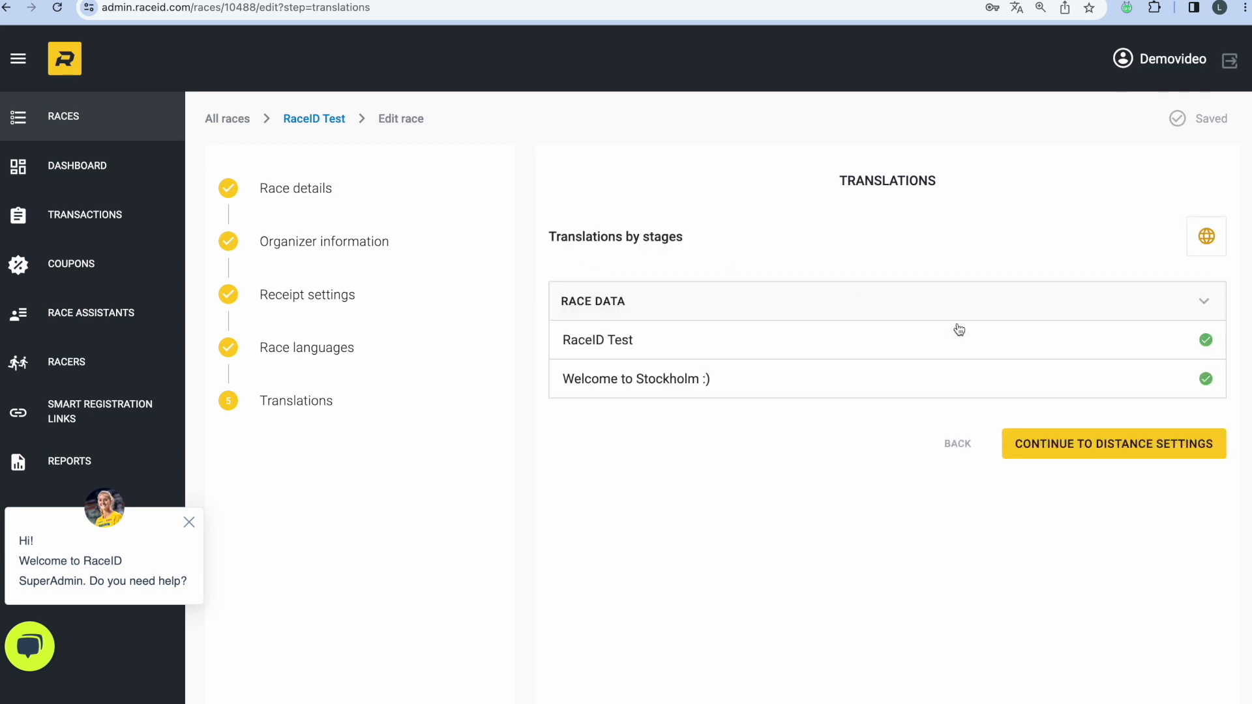
pyautogui.click(1119, 447)
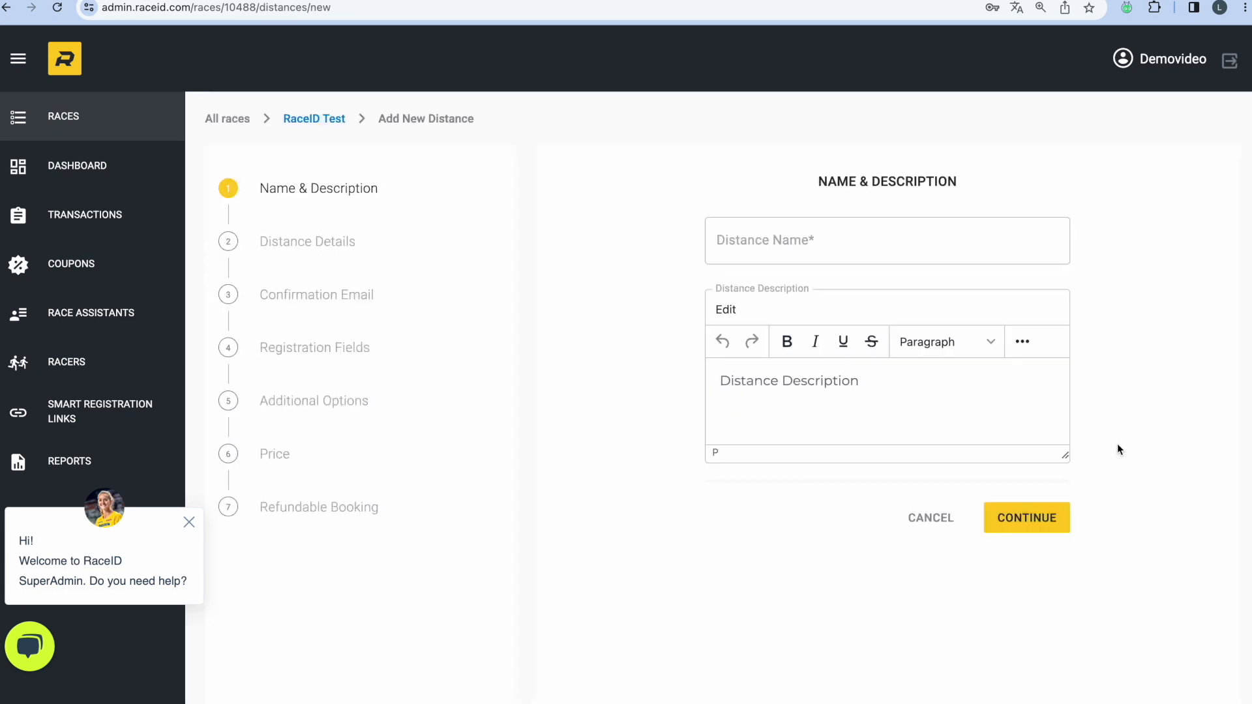